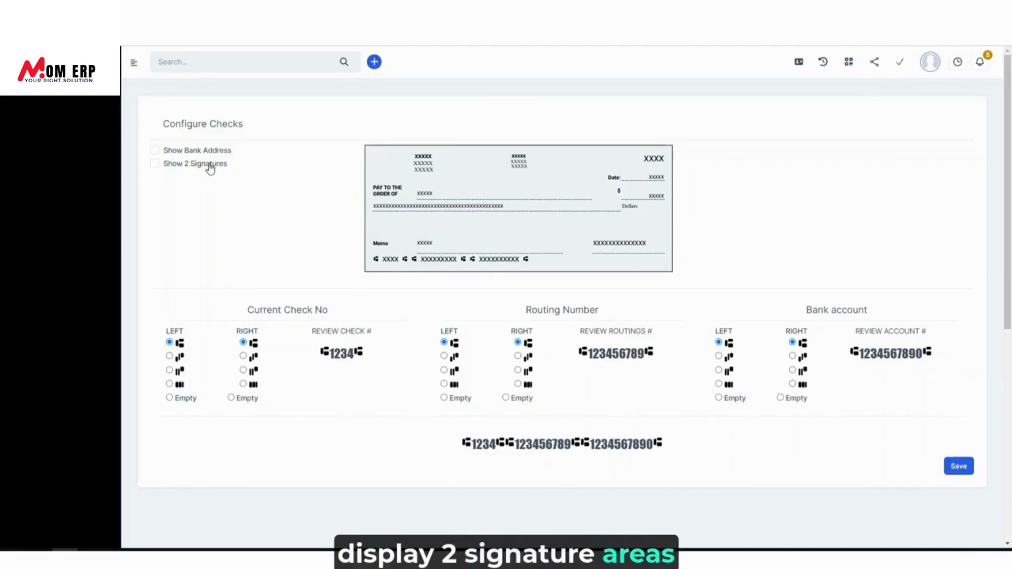
- Turn the Show 2 Signatures option on and off to compare both check layouts, leaving it off
{"action": "left_click", "coordinate": [208, 165]}
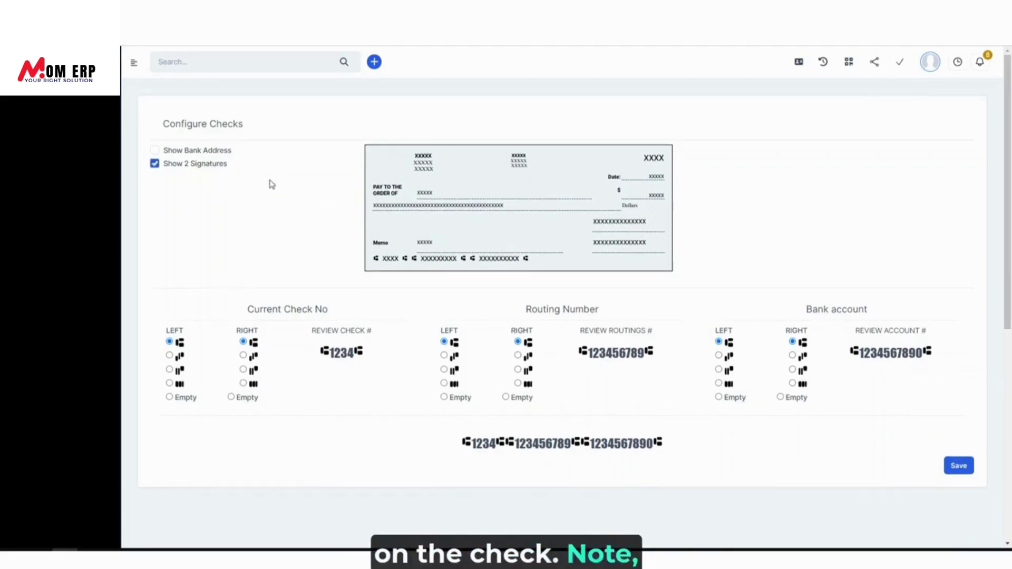
{"action": "left_click", "coordinate": [210, 166]}
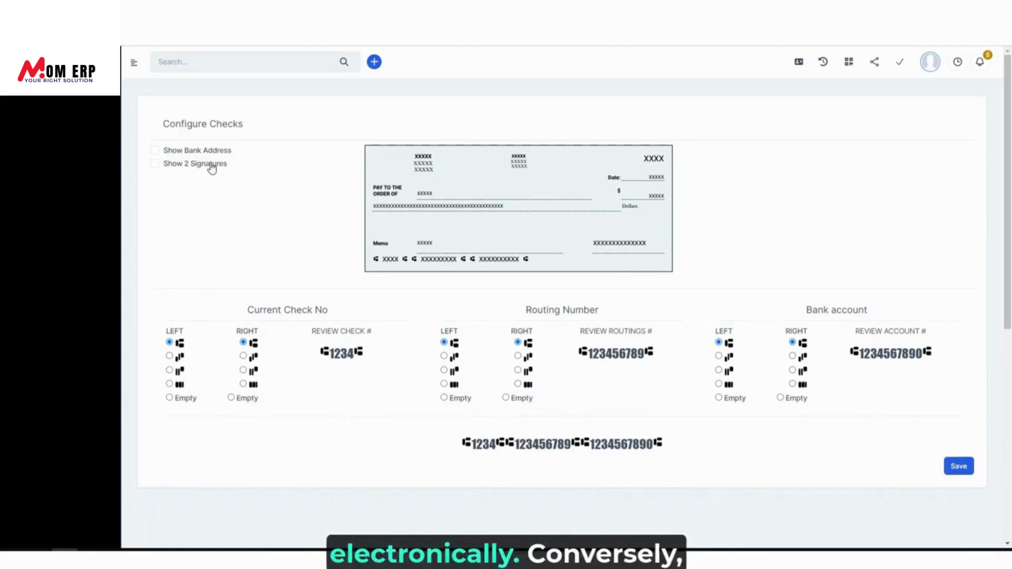
{"action": "left_click", "coordinate": [210, 166]}
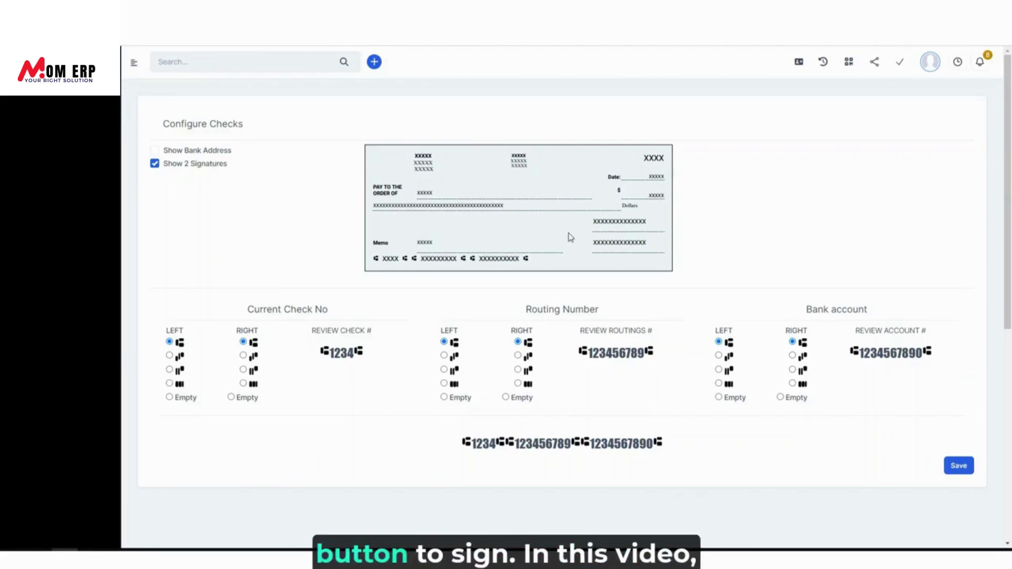
{"action": "left_click", "coordinate": [175, 171]}
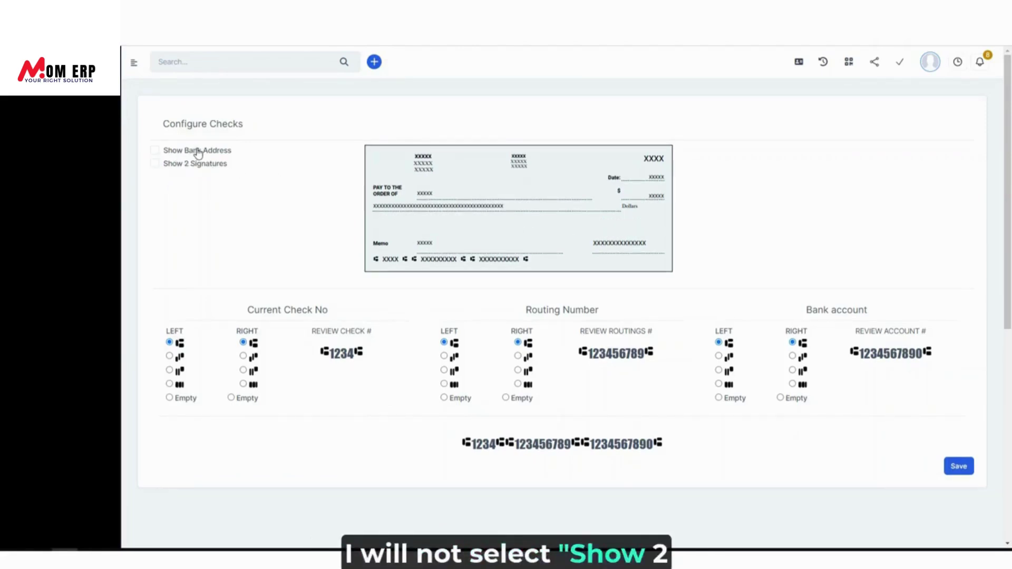
- Show the bank address on checks and set the left symbol of the current check number to Empty
{"action": "left_click", "coordinate": [190, 154]}
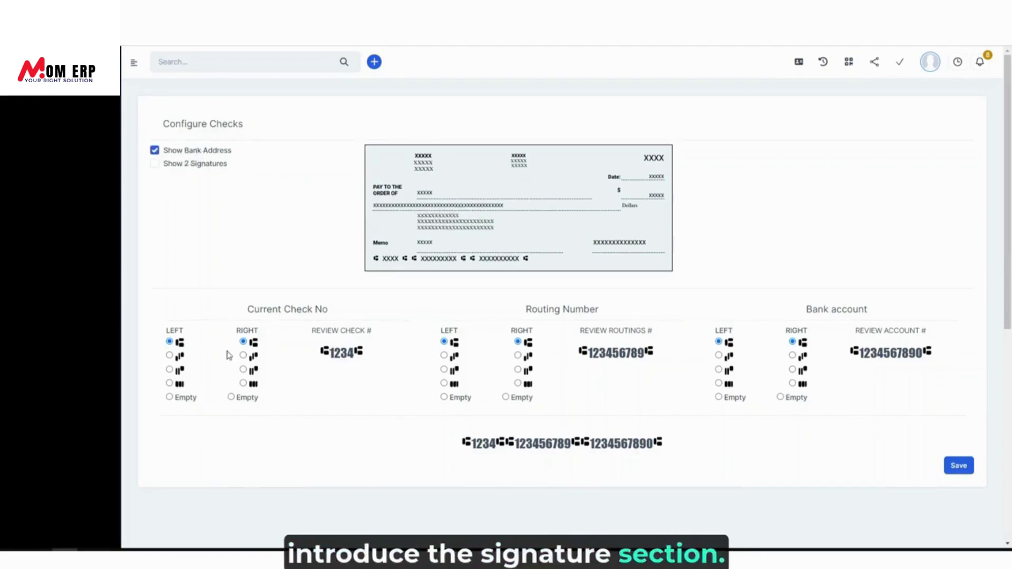
{"action": "left_click", "coordinate": [180, 356]}
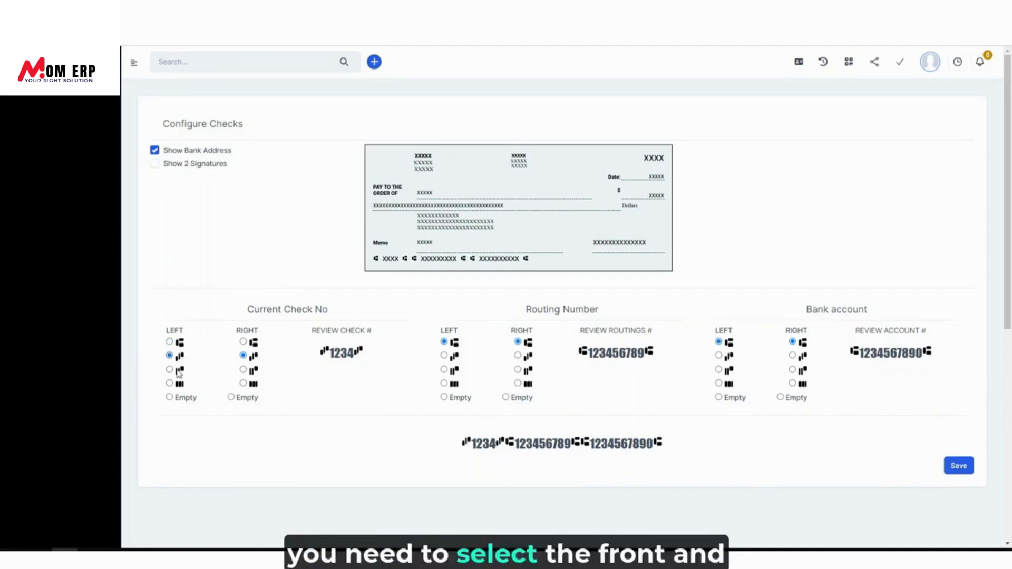
{"action": "left_click", "coordinate": [179, 384]}
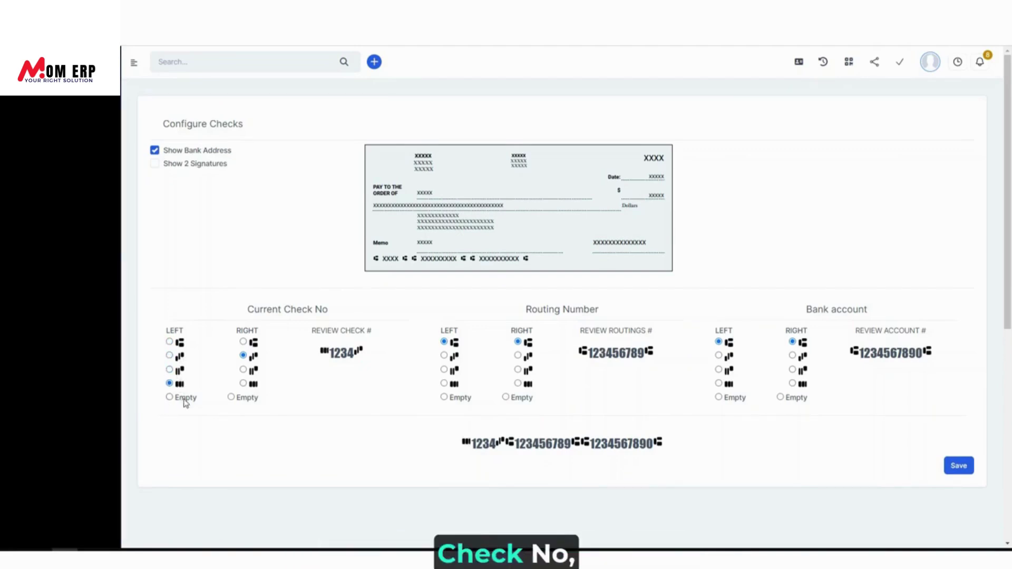
{"action": "left_click", "coordinate": [185, 399]}
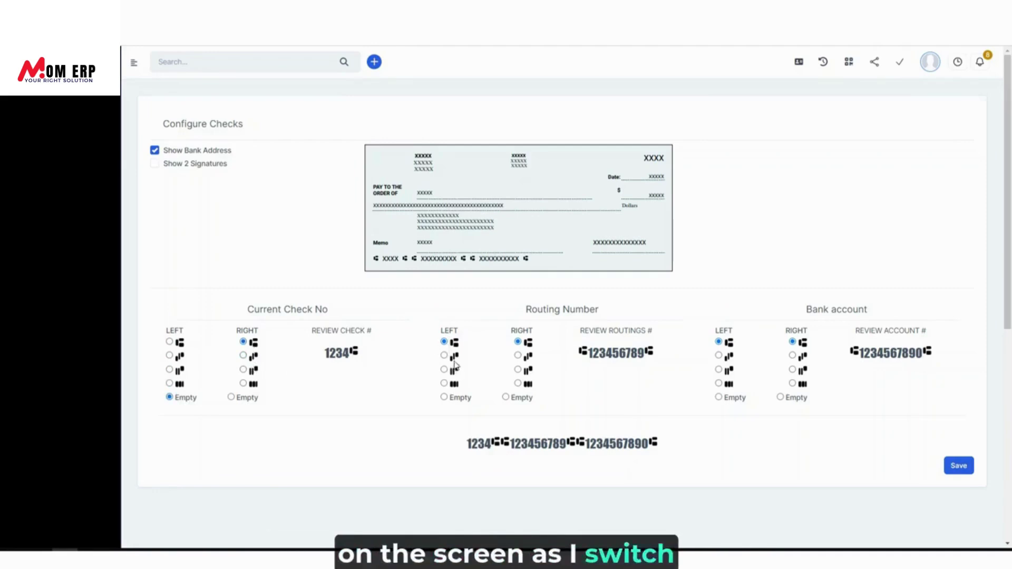
- Use the third symbol on both sides of the routing number and the second symbol left of the bank account, and save the configuration
{"action": "left_click", "coordinate": [454, 371]}
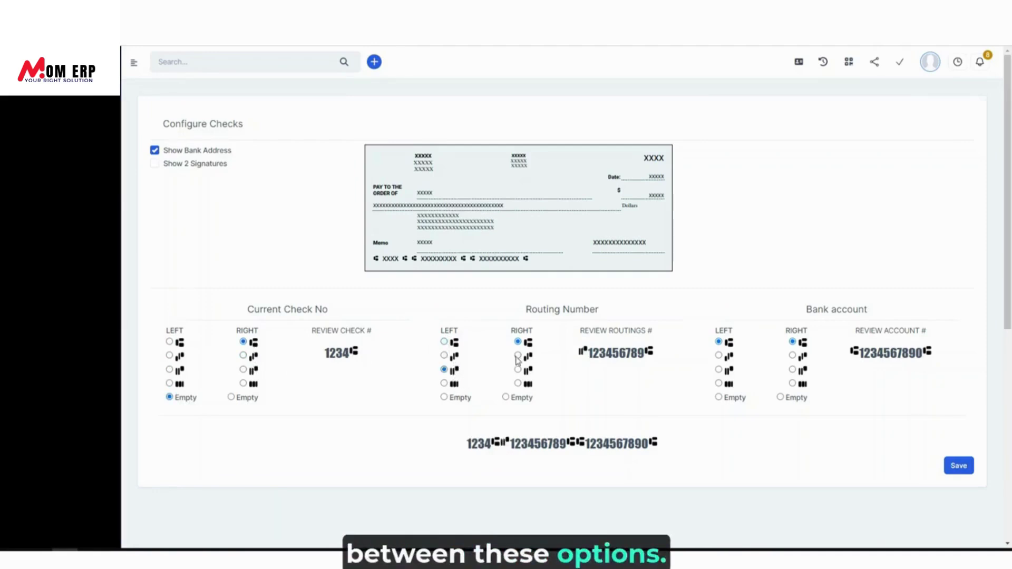
{"action": "left_click", "coordinate": [518, 356]}
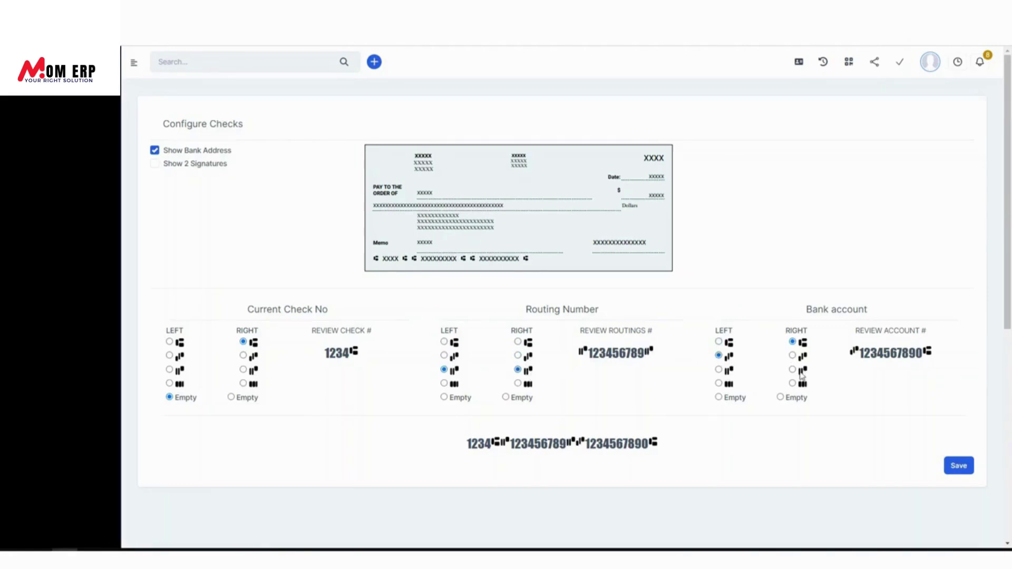
{"action": "left_click", "coordinate": [962, 459]}
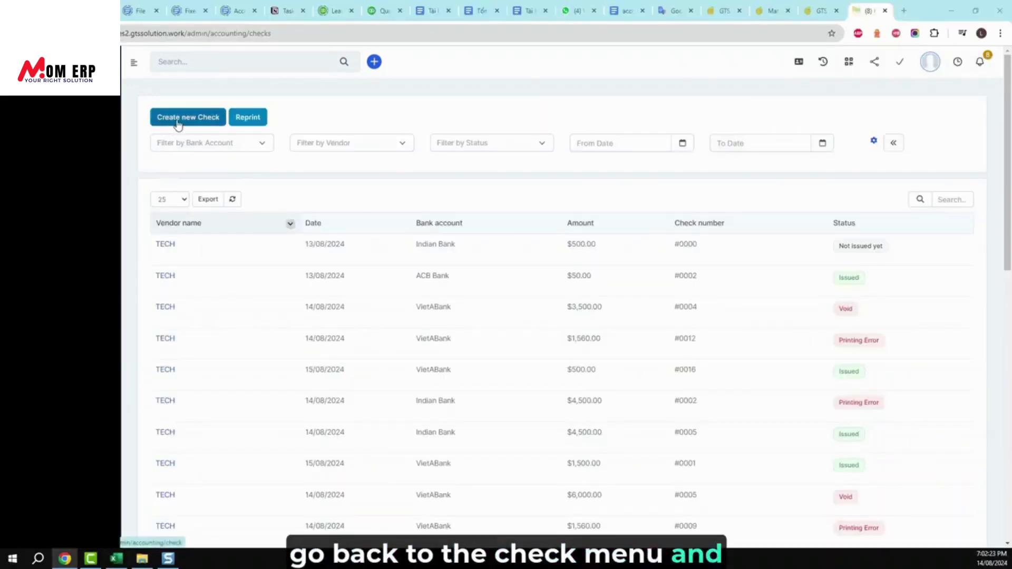
- Create a new check and import a signature image from the computer into the available signatures
{"action": "left_click", "coordinate": [179, 120]}
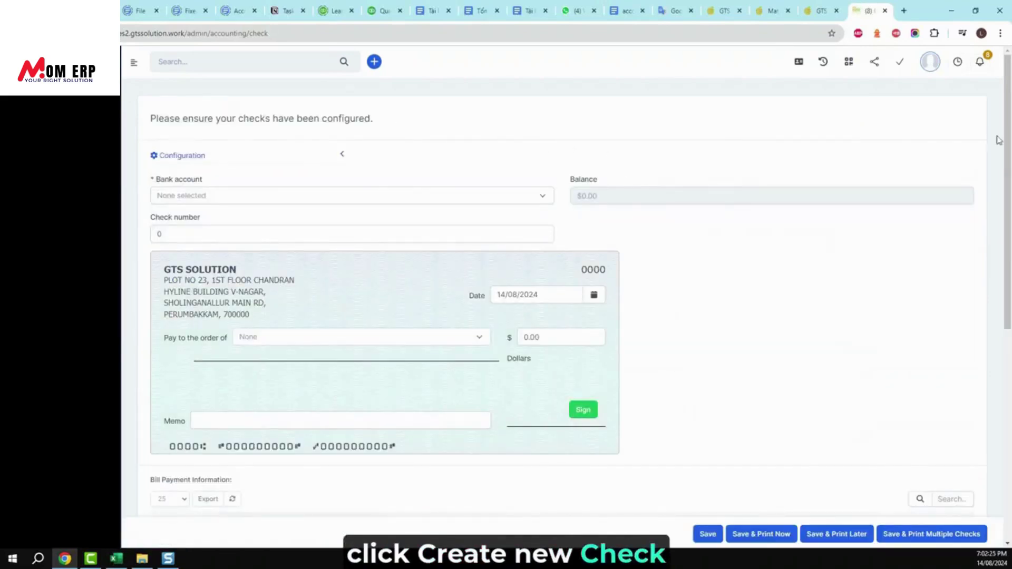
{"action": "left_click", "coordinate": [581, 415]}
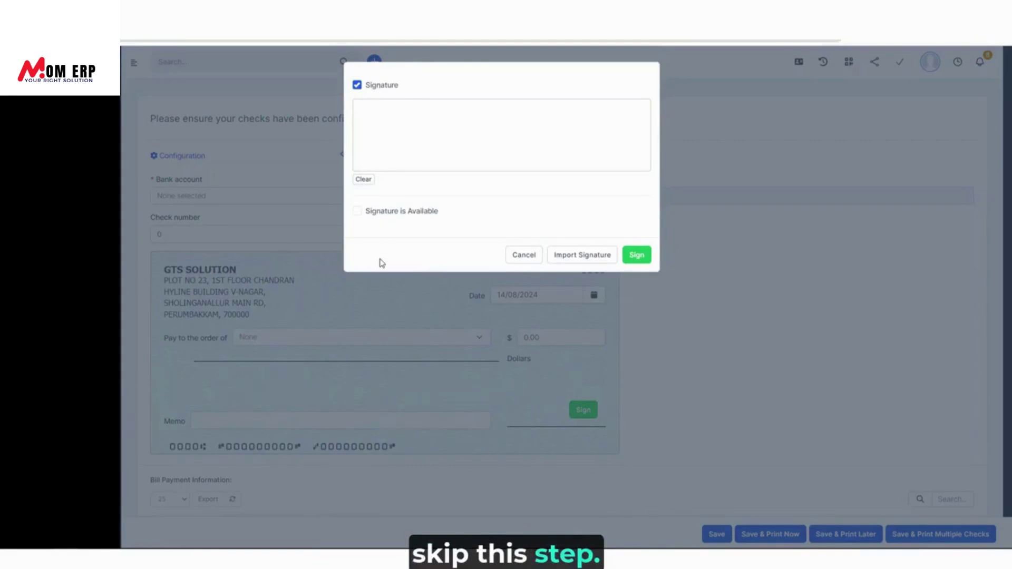
{"action": "left_click", "coordinate": [383, 215]}
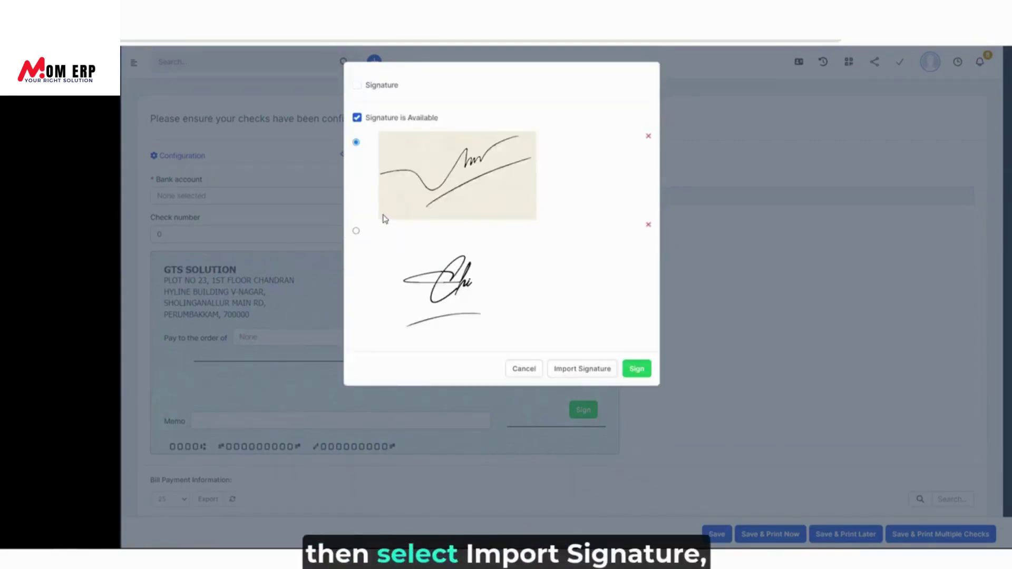
{"action": "left_click", "coordinate": [569, 369]}
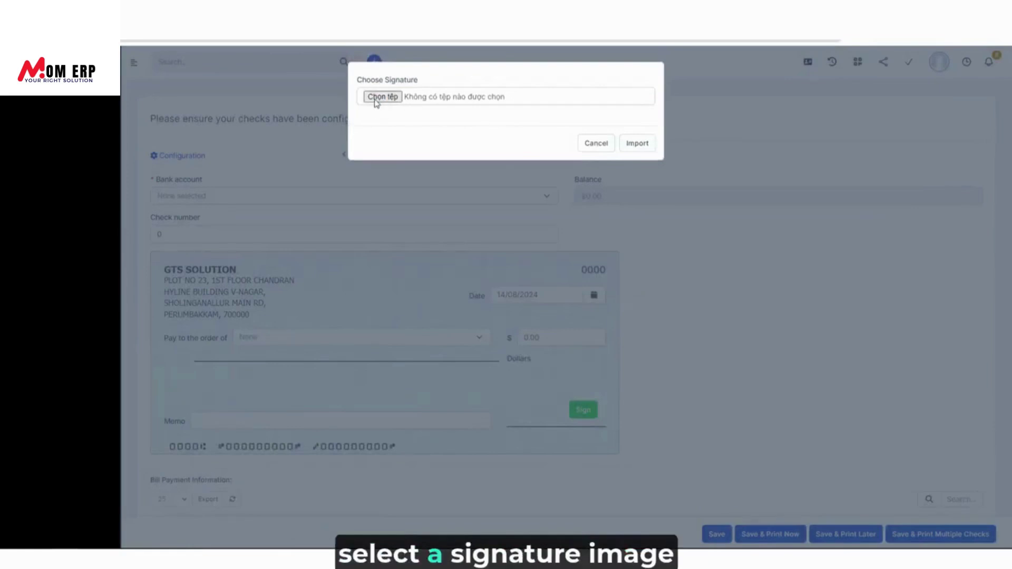
{"action": "left_click", "coordinate": [383, 97]}
{"action": "left_click", "coordinate": [414, 211]}
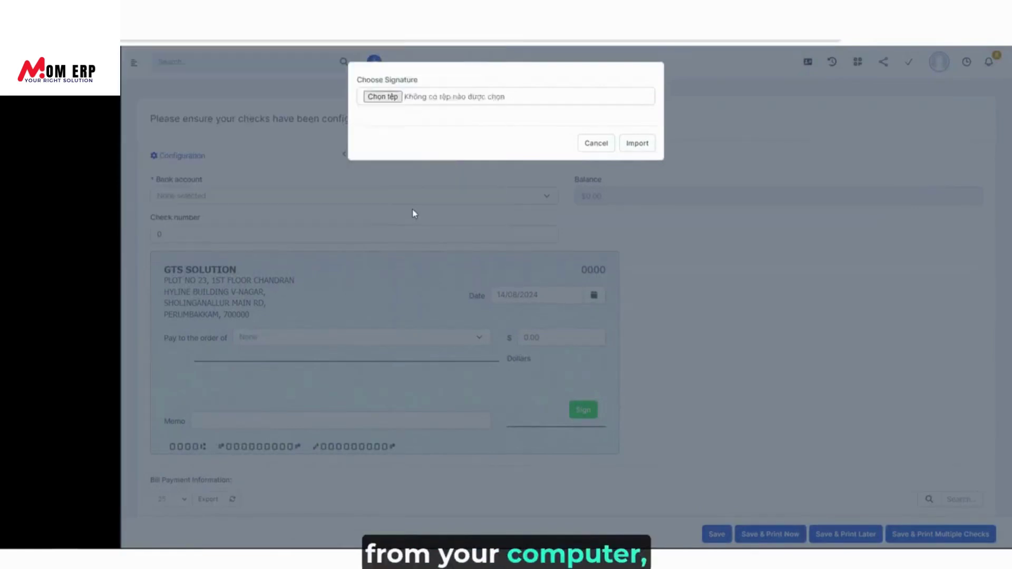
{"action": "left_click", "coordinate": [638, 145]}
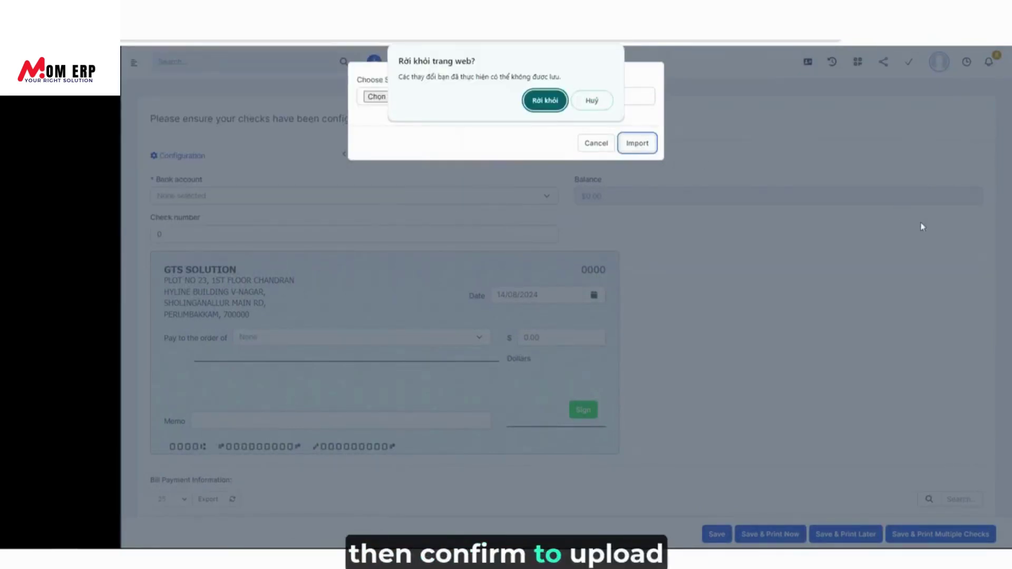
{"action": "left_click", "coordinate": [539, 101]}
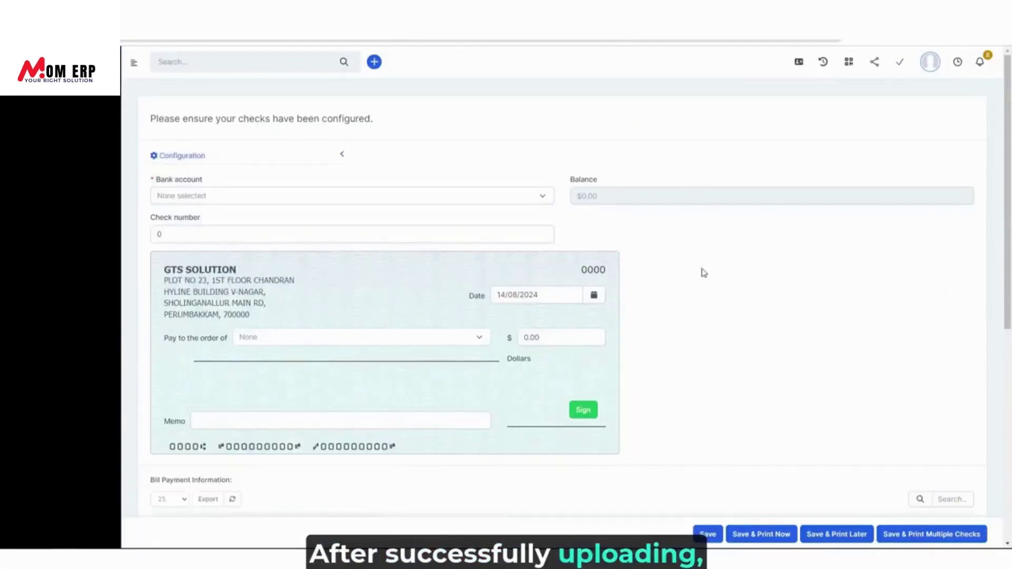
- Review the available signatures for the check and try to delete the second one
{"action": "scroll", "coordinate": [703, 273], "scroll_direction": "down", "scroll_amount": 1}
{"action": "left_click", "coordinate": [582, 355]}
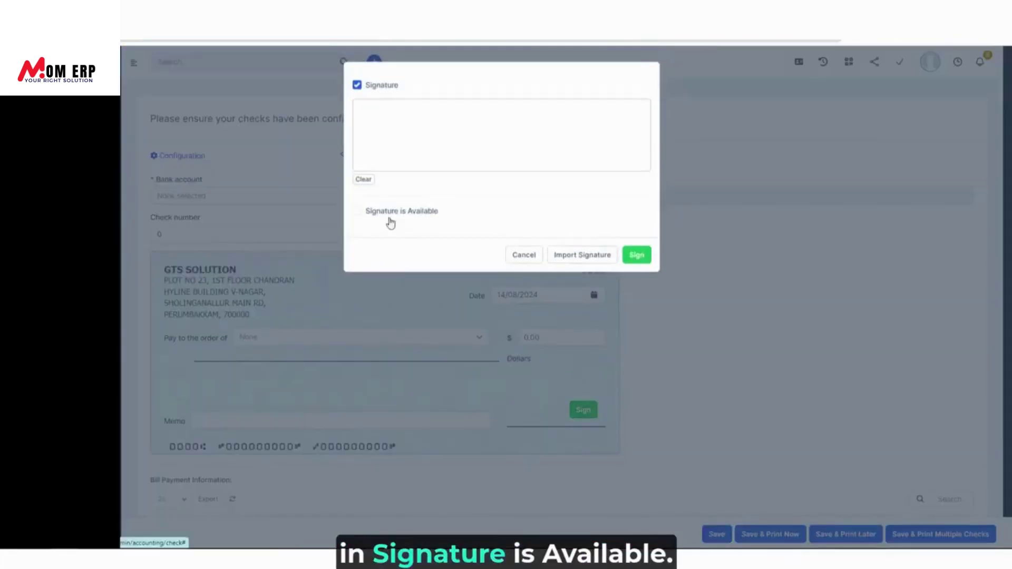
{"action": "left_click", "coordinate": [390, 216]}
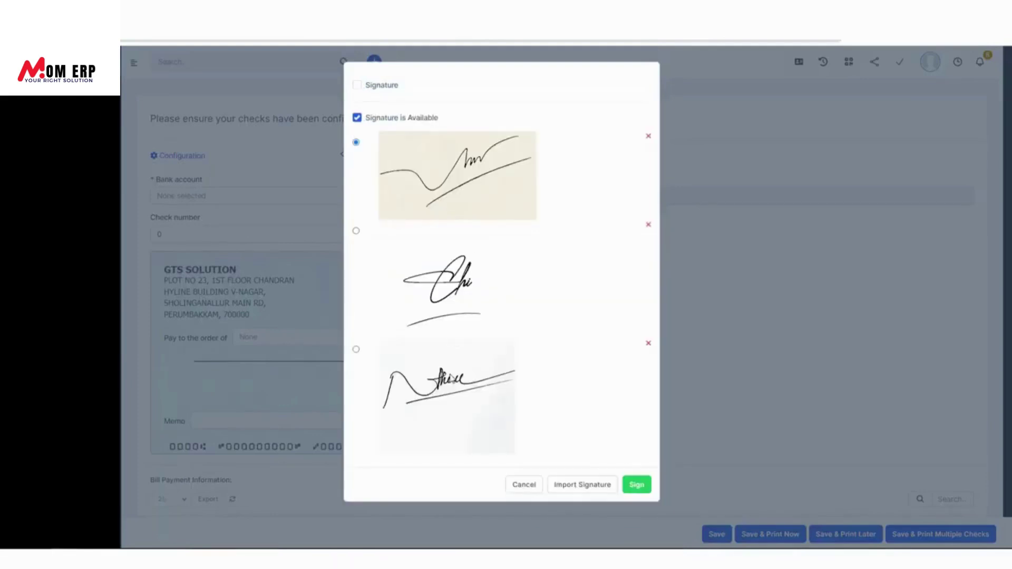
{"action": "left_click", "coordinate": [649, 225]}
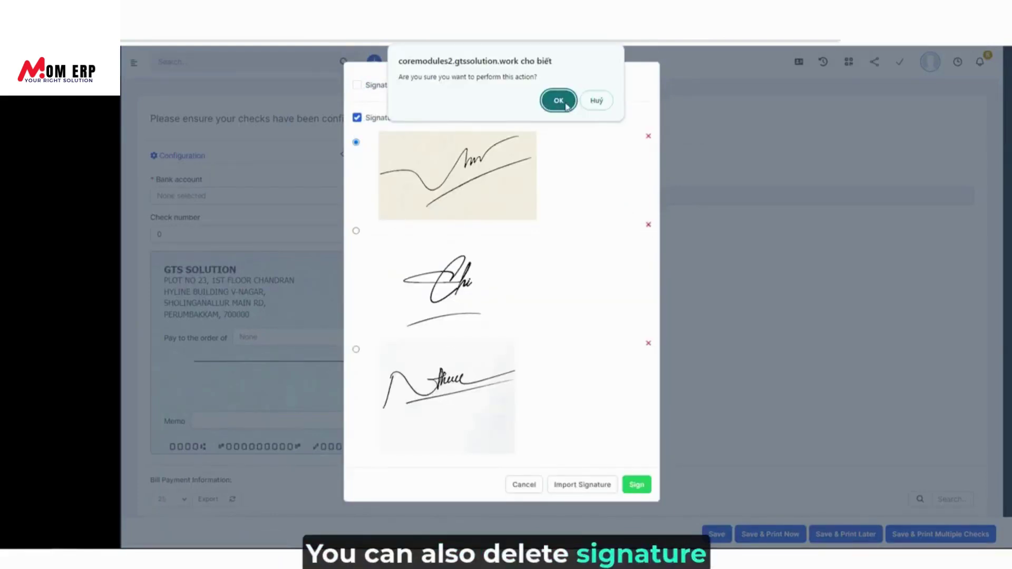
{"action": "left_click", "coordinate": [598, 103]}
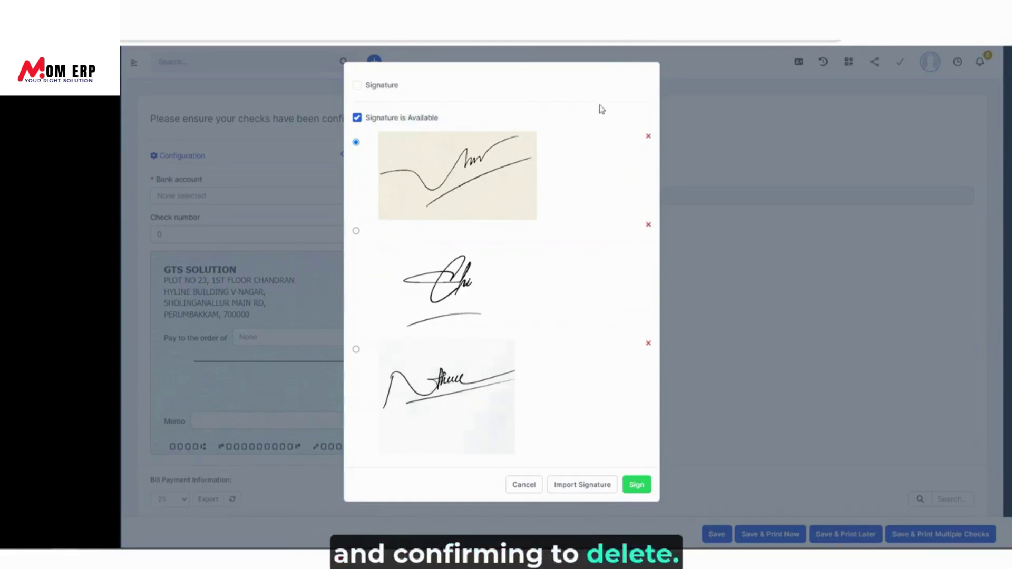
{"action": "left_click", "coordinate": [747, 178]}
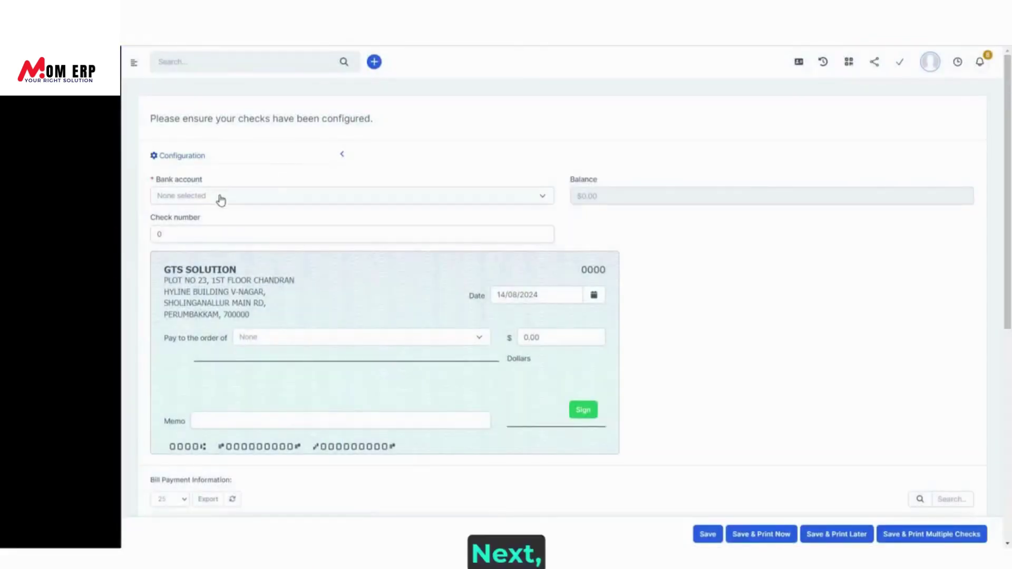
- Select VietABank as the bank account for the new check
{"action": "left_click", "coordinate": [220, 198]}
{"action": "left_click", "coordinate": [185, 319]}
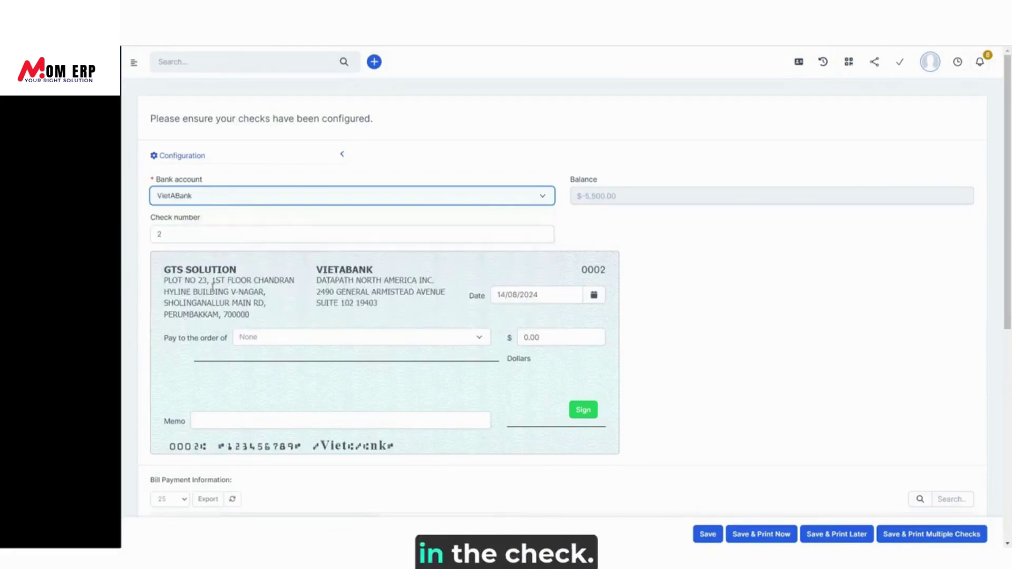
{"action": "left_click", "coordinate": [322, 233]}
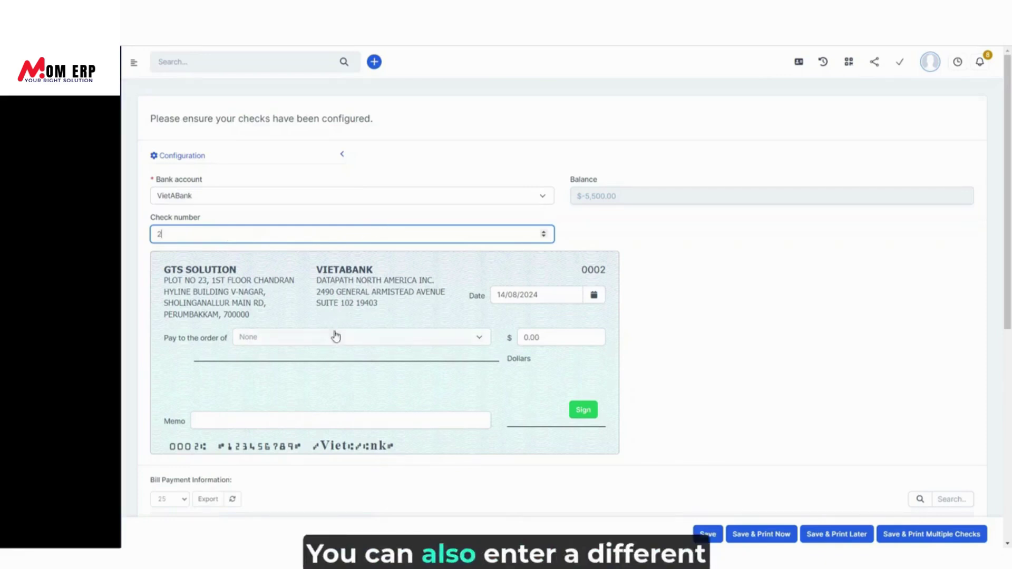
- Make the check payable to the vendor TECH for an amount of 2,000 dollars
{"action": "left_click", "coordinate": [292, 344]}
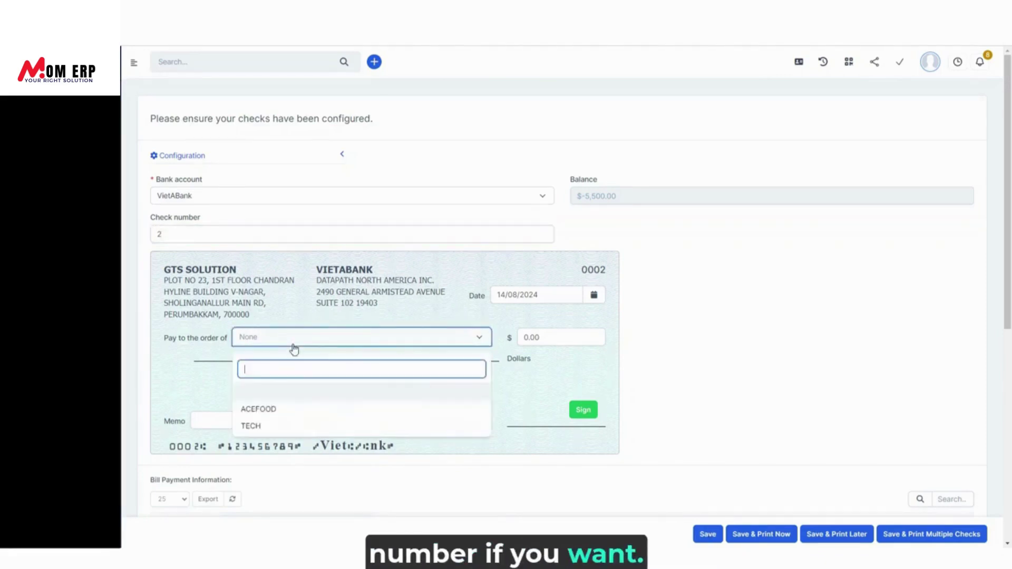
{"action": "left_click", "coordinate": [266, 425]}
{"action": "left_click", "coordinate": [549, 342]}
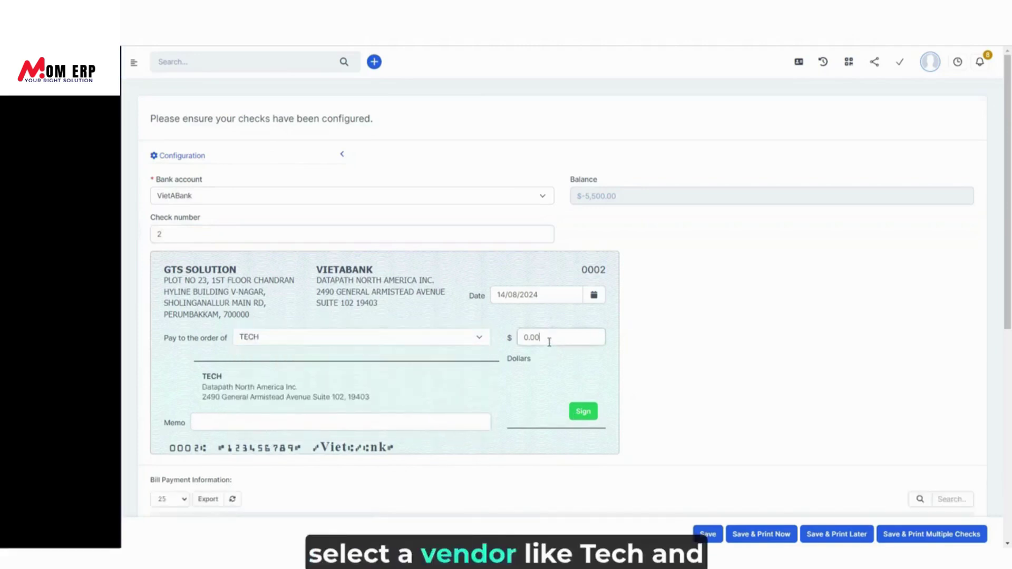
{"action": "double_click", "coordinate": [549, 342]}
{"action": "type", "text": "2"}
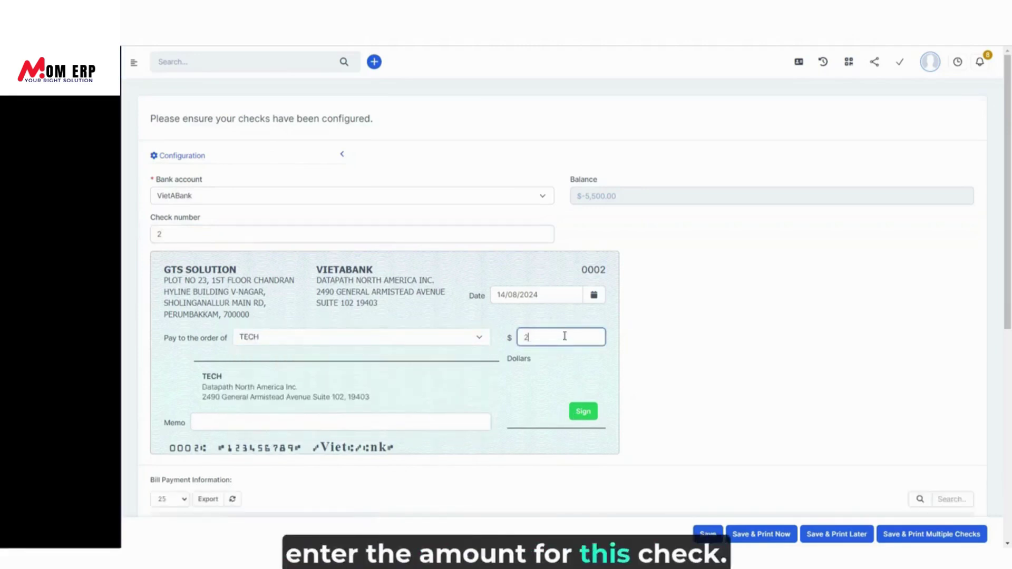
{"action": "type", "text": "000"}
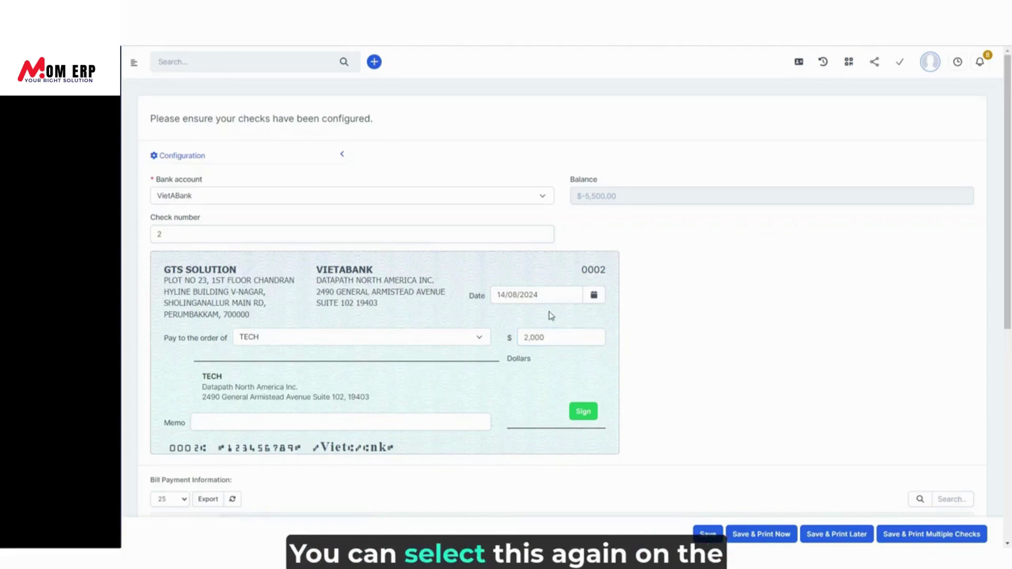
- Date the check 15/08/2024 and enter "Memo Memo" as its memo
{"action": "left_click", "coordinate": [552, 295]}
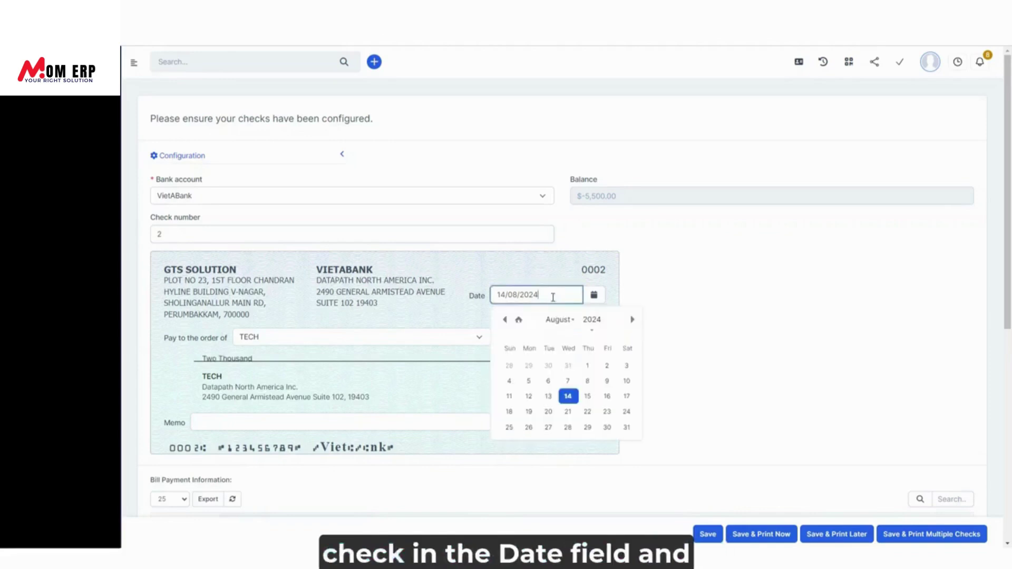
{"action": "left_click", "coordinate": [589, 400]}
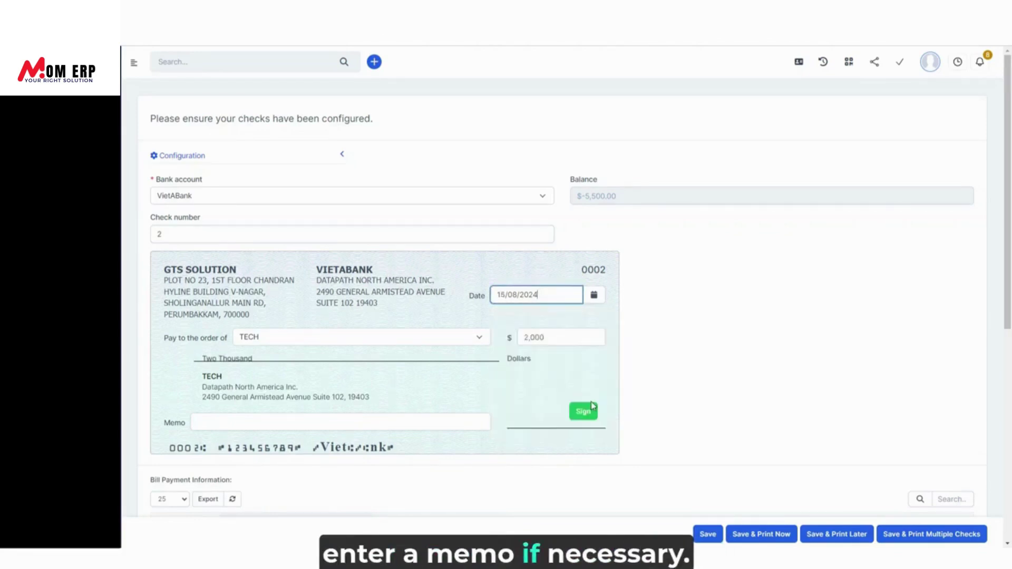
{"action": "left_click", "coordinate": [341, 423]}
{"action": "type", "text": "Memo Memo"}
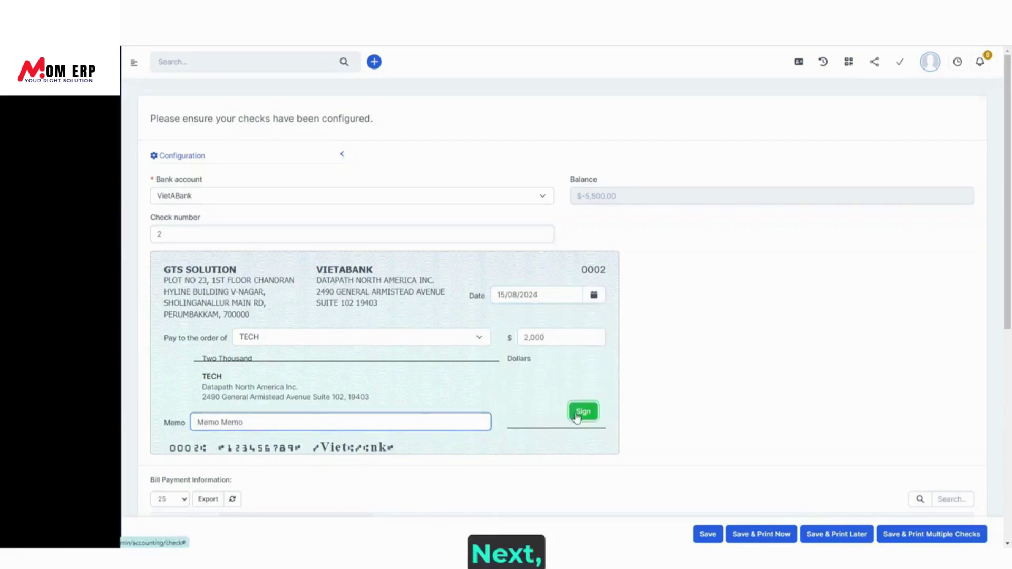
- Sign the check with the third of the available signatures
{"action": "left_click", "coordinate": [584, 410]}
{"action": "left_click", "coordinate": [385, 211]}
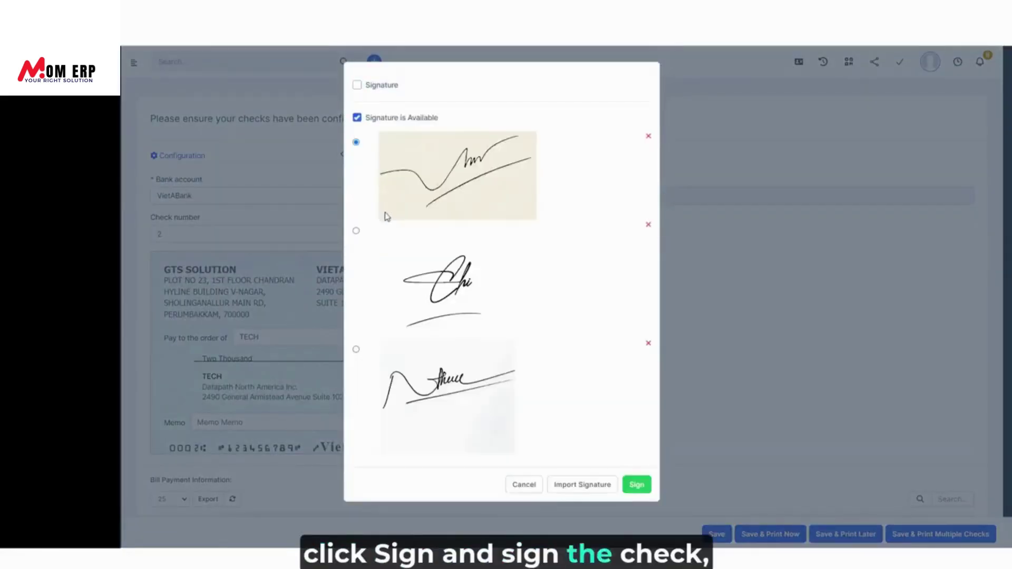
{"action": "left_click", "coordinate": [414, 384]}
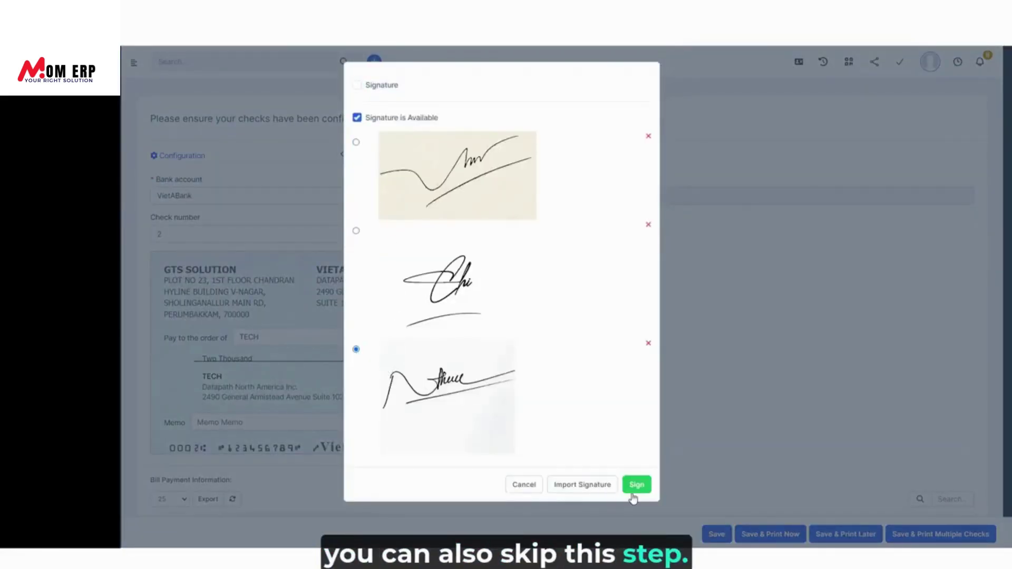
{"action": "left_click", "coordinate": [634, 496]}
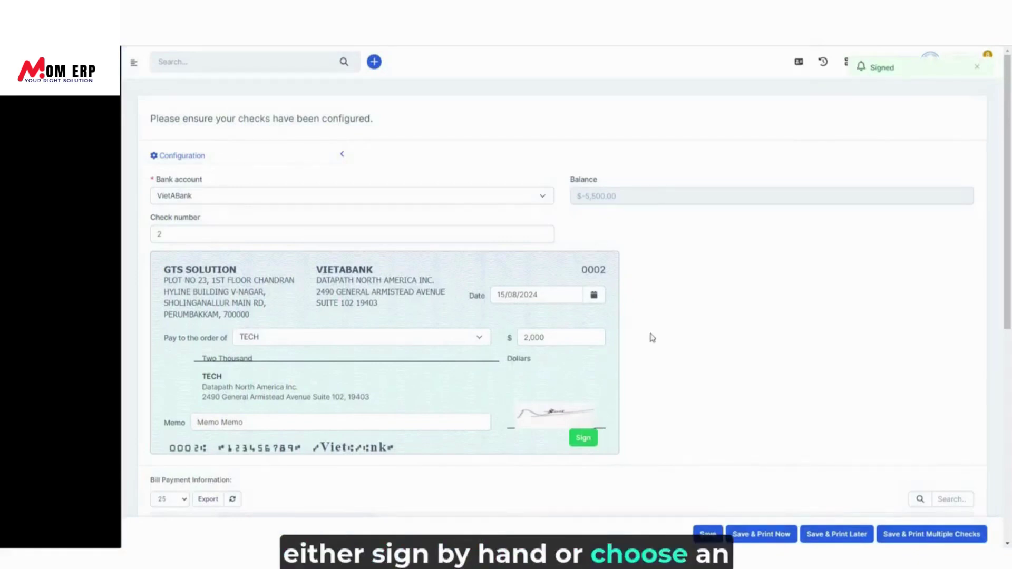
- Try excluding and re-including the company name and address, routing and account numbers, check number and bank name on the check
{"action": "left_click", "coordinate": [343, 156]}
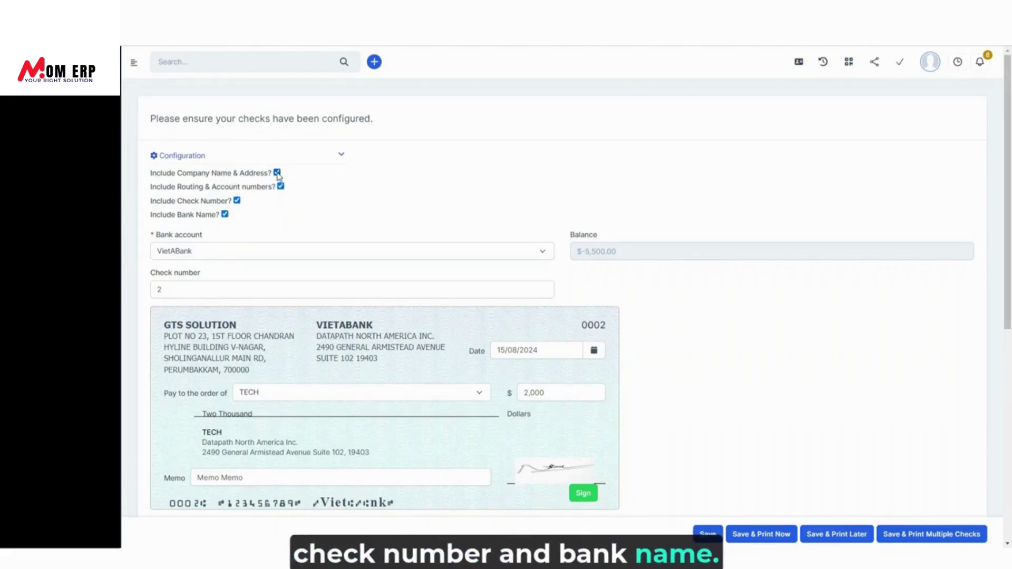
{"action": "left_click", "coordinate": [277, 174]}
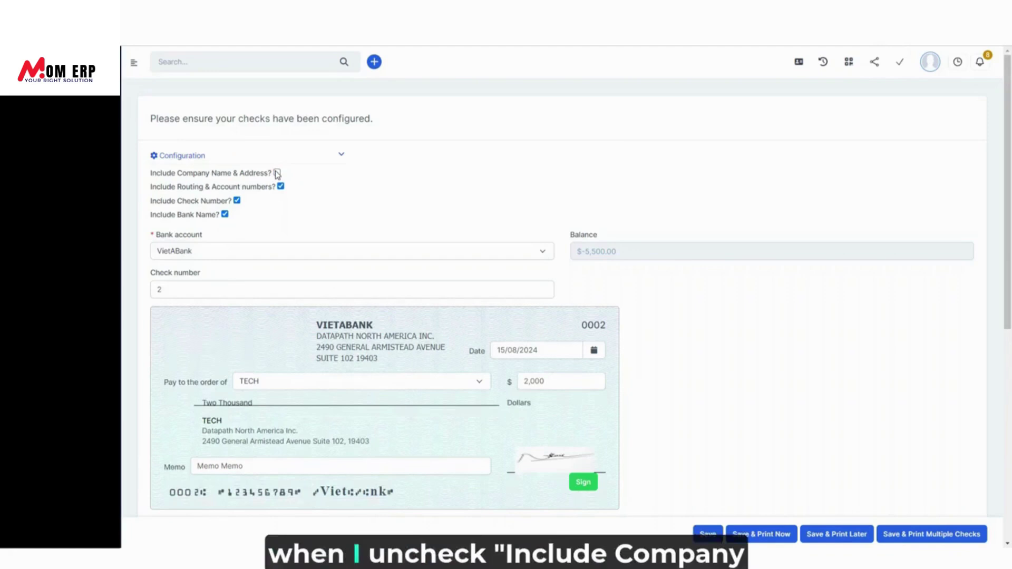
{"action": "left_click", "coordinate": [277, 172]}
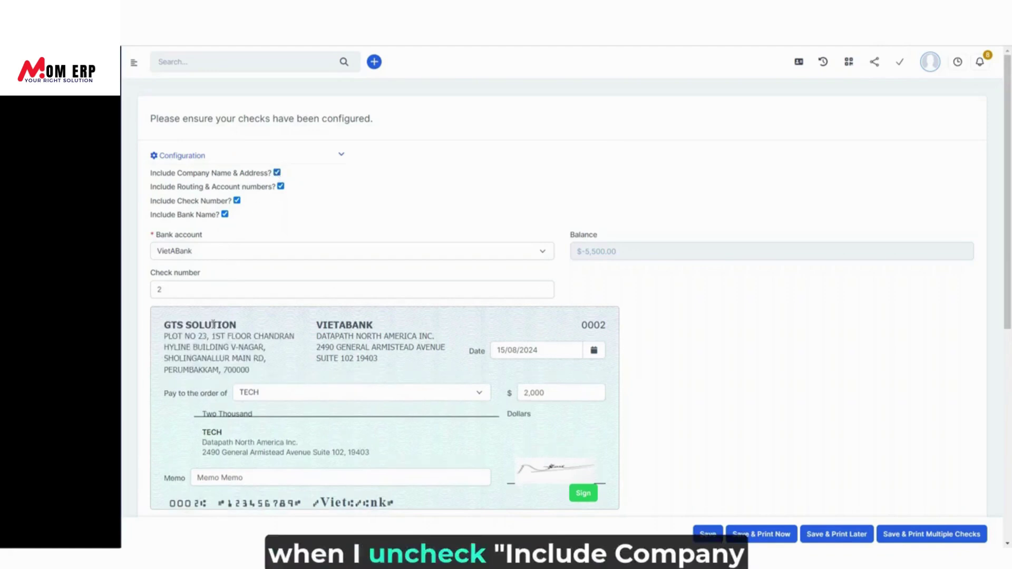
{"action": "left_click", "coordinate": [281, 187]}
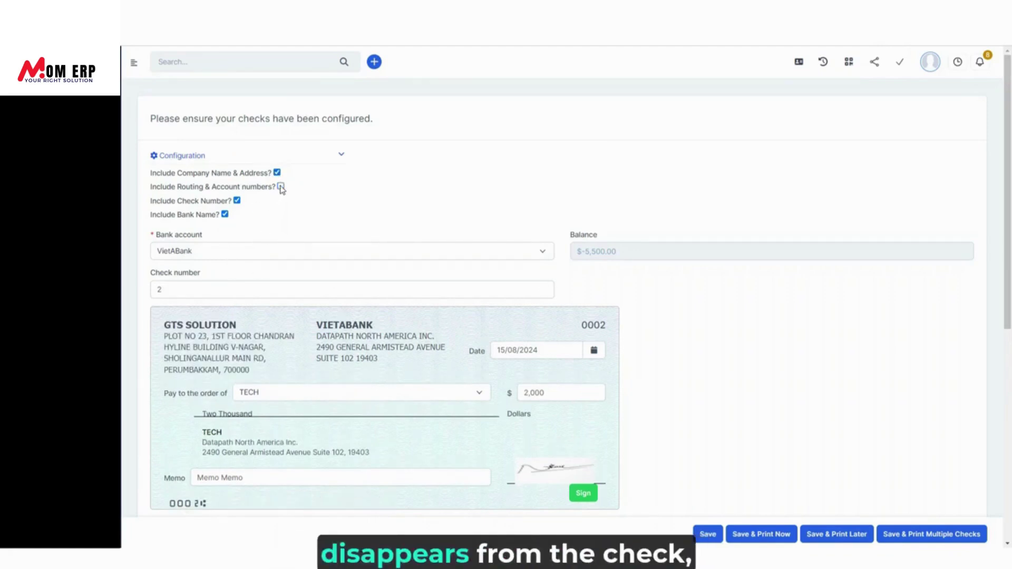
{"action": "left_click", "coordinate": [281, 187]}
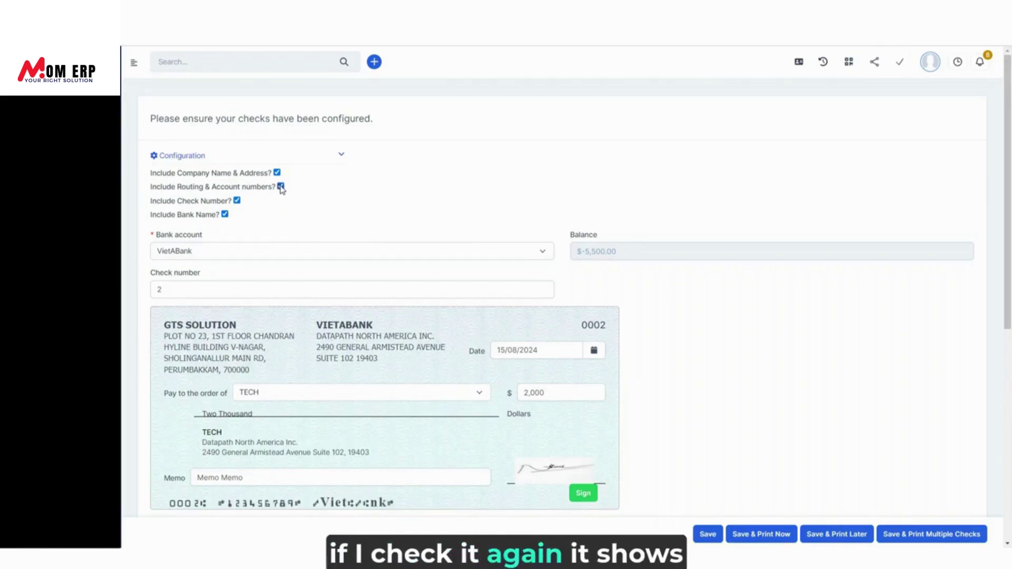
{"action": "left_click", "coordinate": [238, 201]}
{"action": "left_click", "coordinate": [237, 201]}
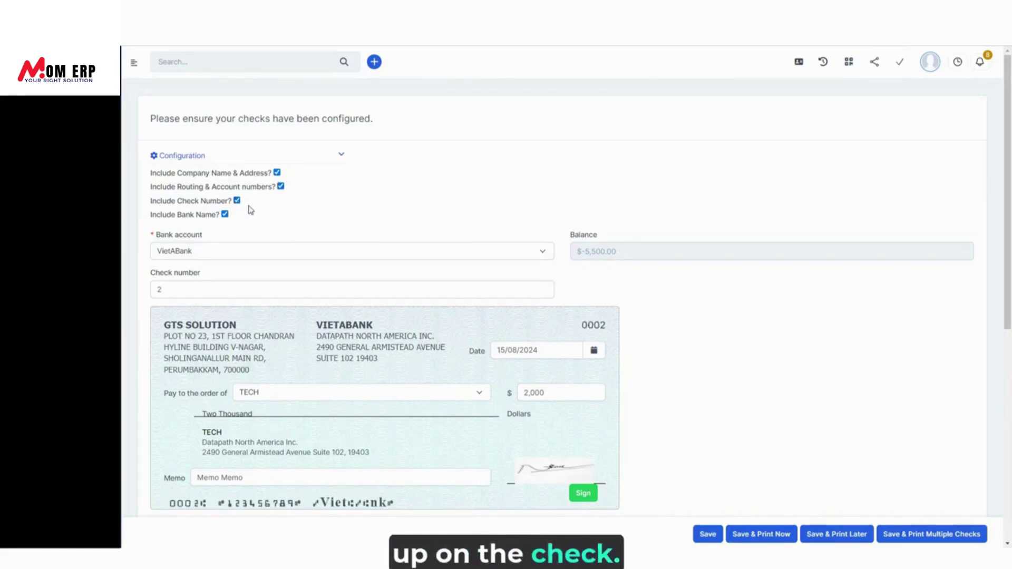
{"action": "left_click", "coordinate": [225, 215]}
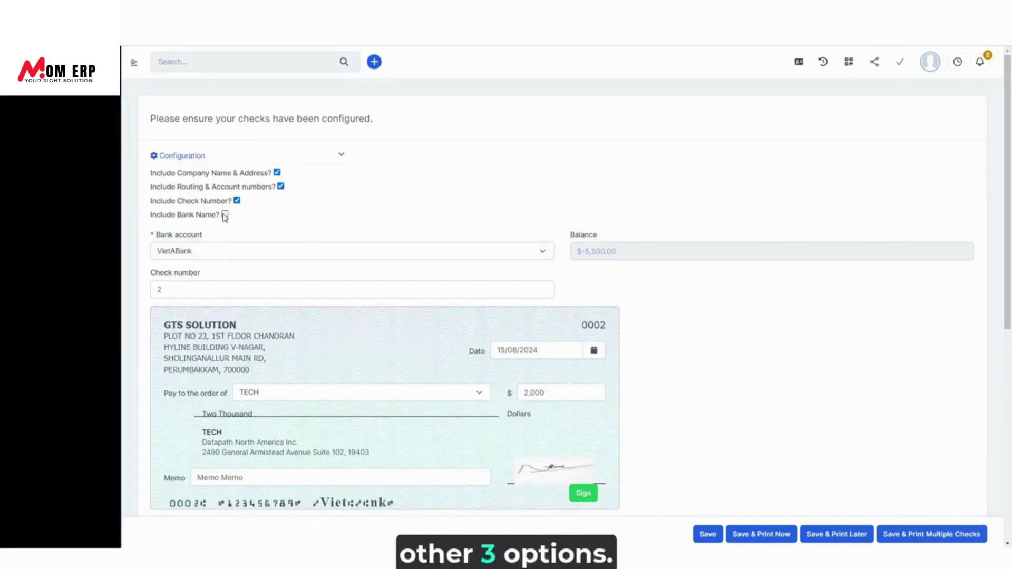
{"action": "left_click", "coordinate": [225, 215]}
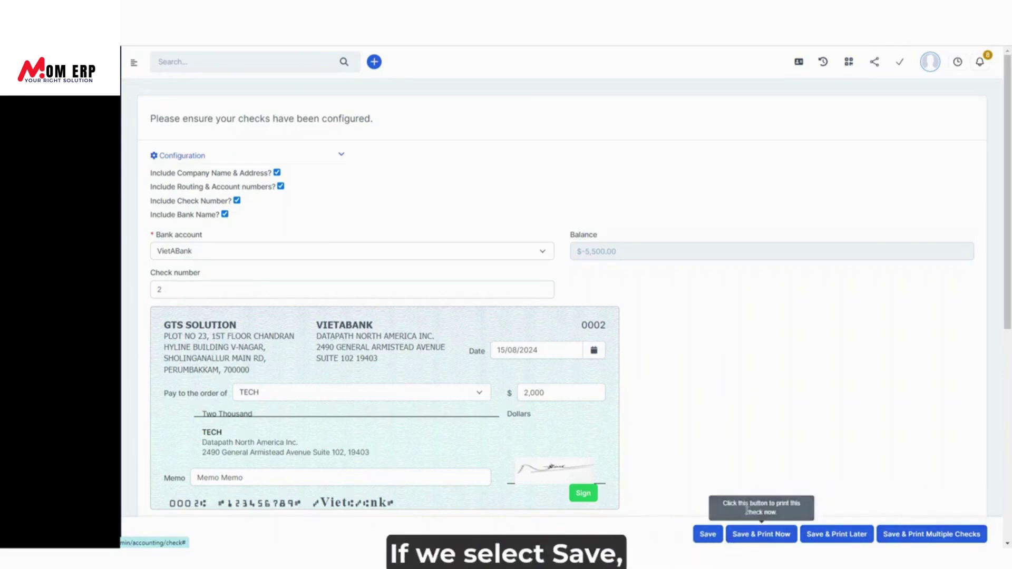
- Save the check and print it now, and filter the check list by the bank account VietABank
{"action": "left_click", "coordinate": [706, 534]}
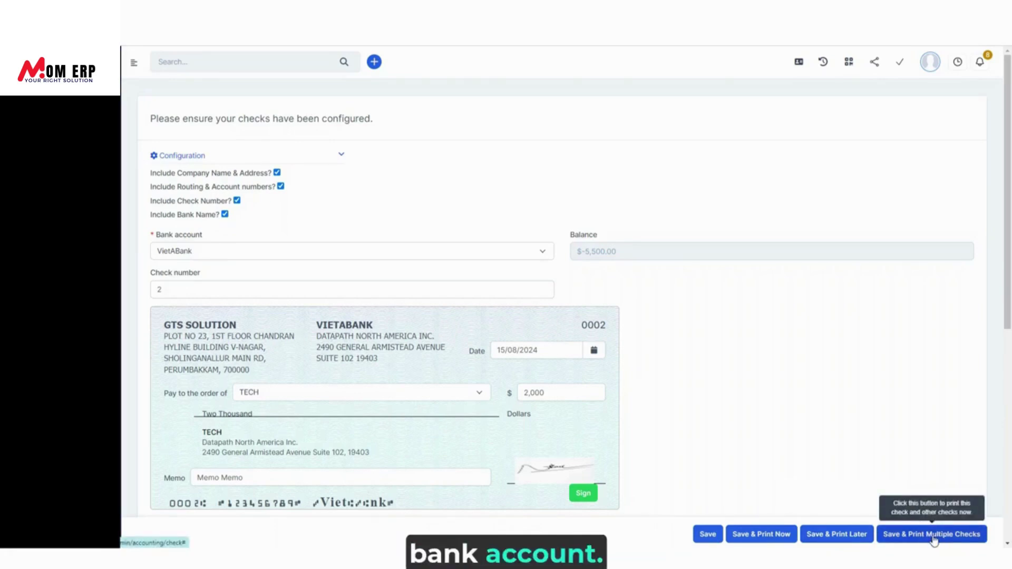
{"action": "left_click", "coordinate": [758, 536]}
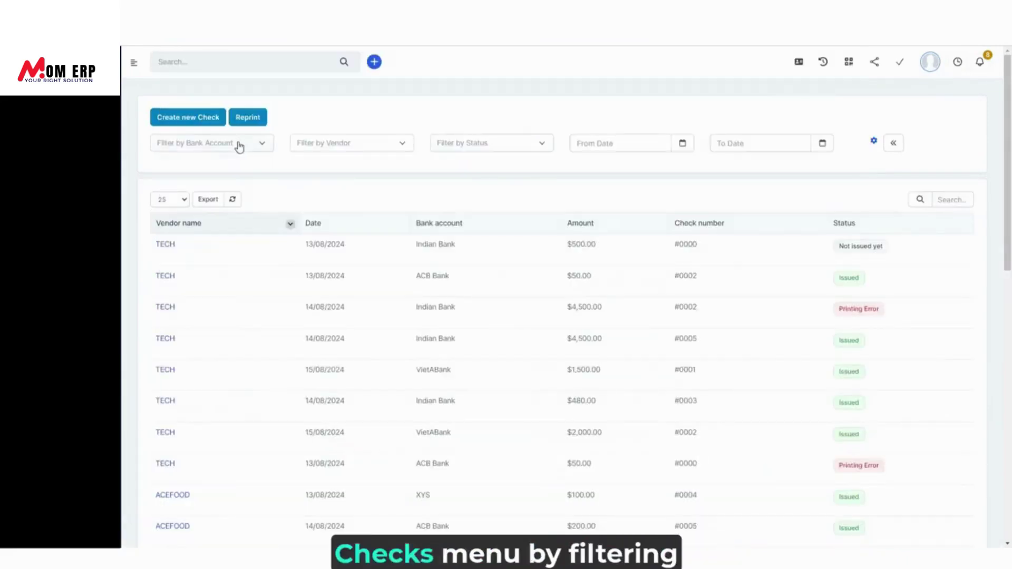
{"action": "left_click", "coordinate": [238, 144]}
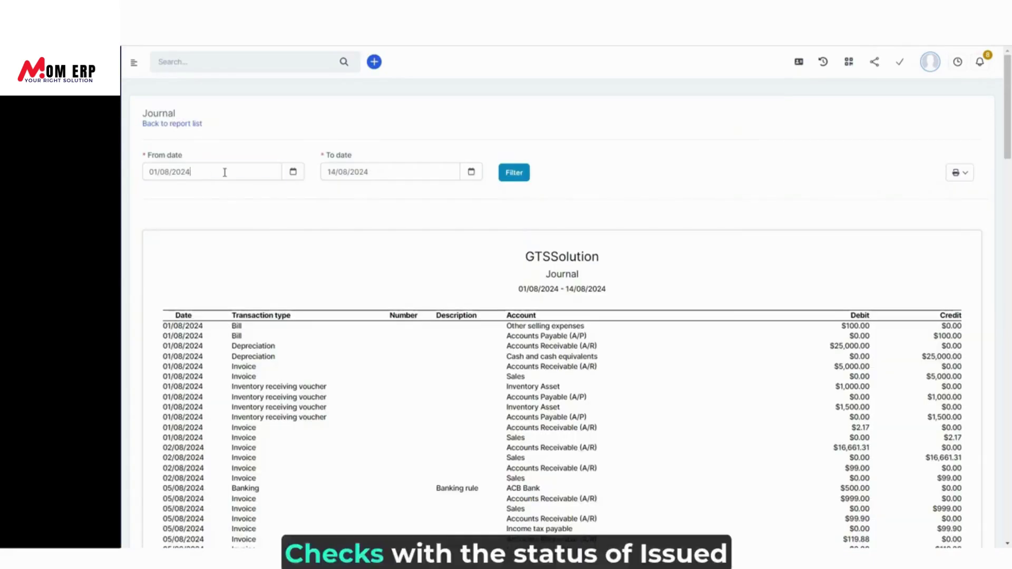
- Filter the Journal report to the period from 15/08/2024 to 15/08/2024
{"action": "left_click", "coordinate": [206, 172]}
{"action": "left_click", "coordinate": [239, 277]}
{"action": "left_click", "coordinate": [417, 171]}
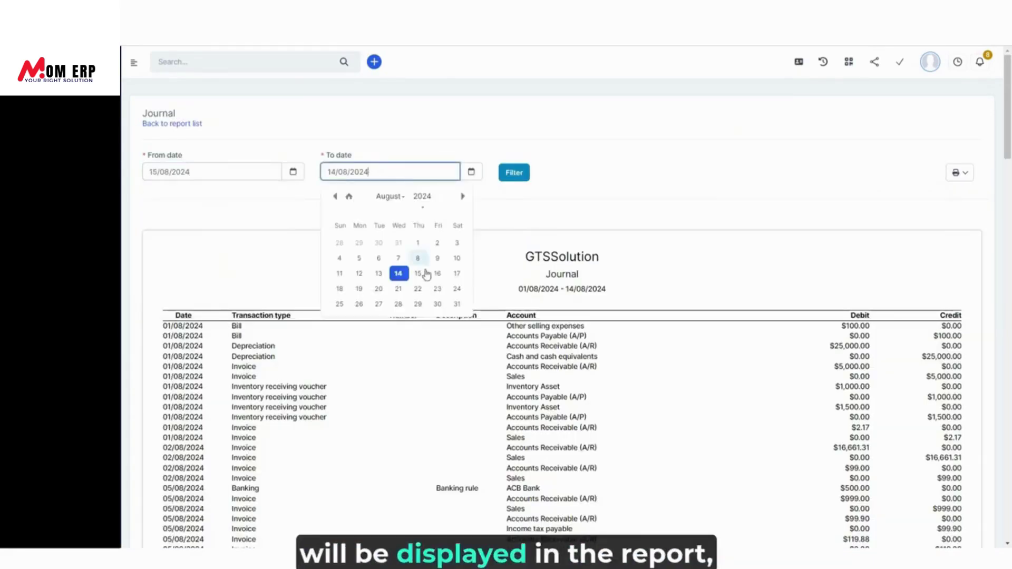
{"action": "left_click", "coordinate": [420, 273]}
{"action": "left_click", "coordinate": [515, 179]}
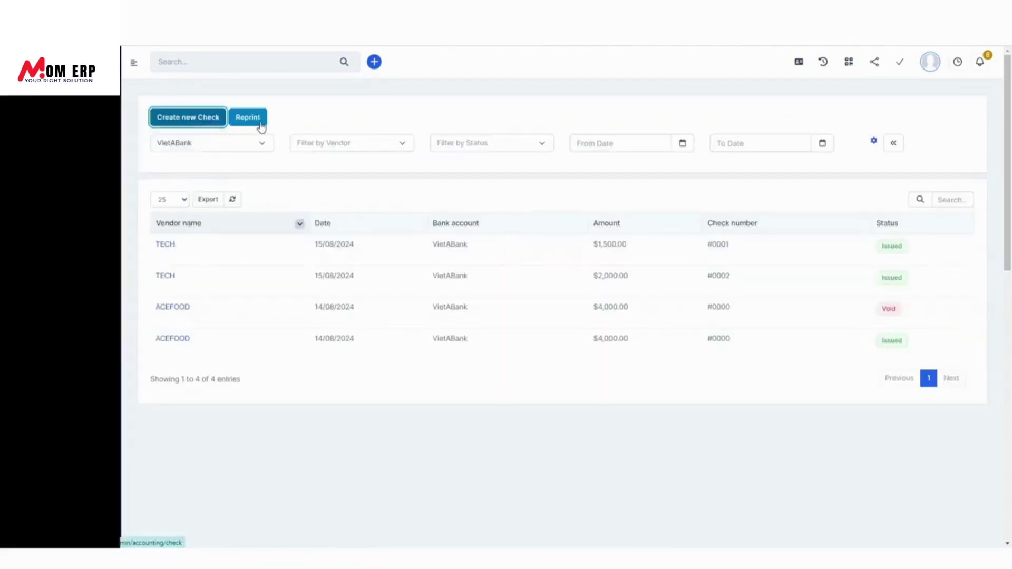
- Create and save an unprinted VietABank check to TECH for 3,000 dollars dated 15/08/2024, and expand the check list
{"action": "left_click", "coordinate": [198, 117]}
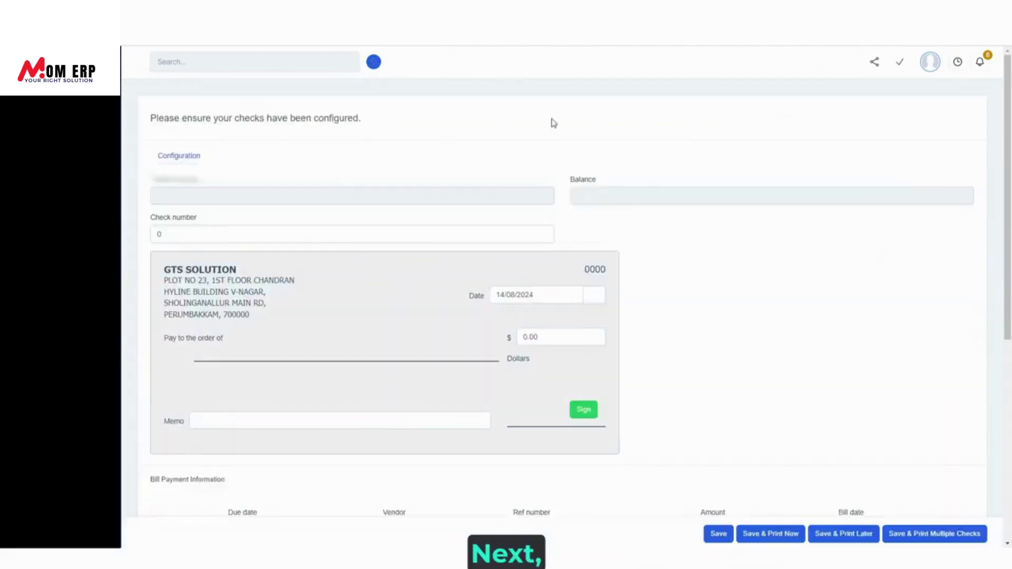
{"action": "left_click", "coordinate": [237, 196]}
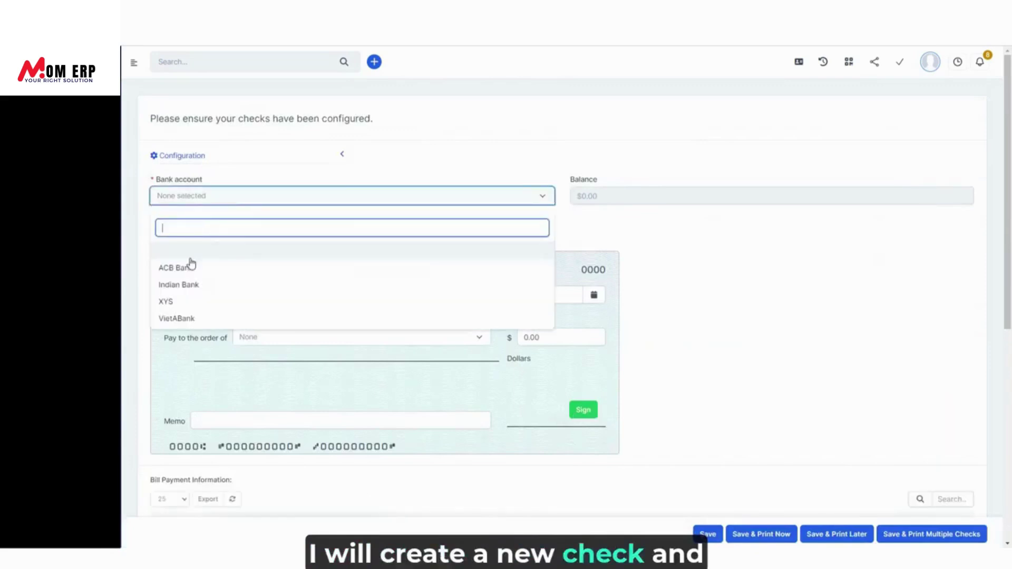
{"action": "left_click", "coordinate": [189, 316]}
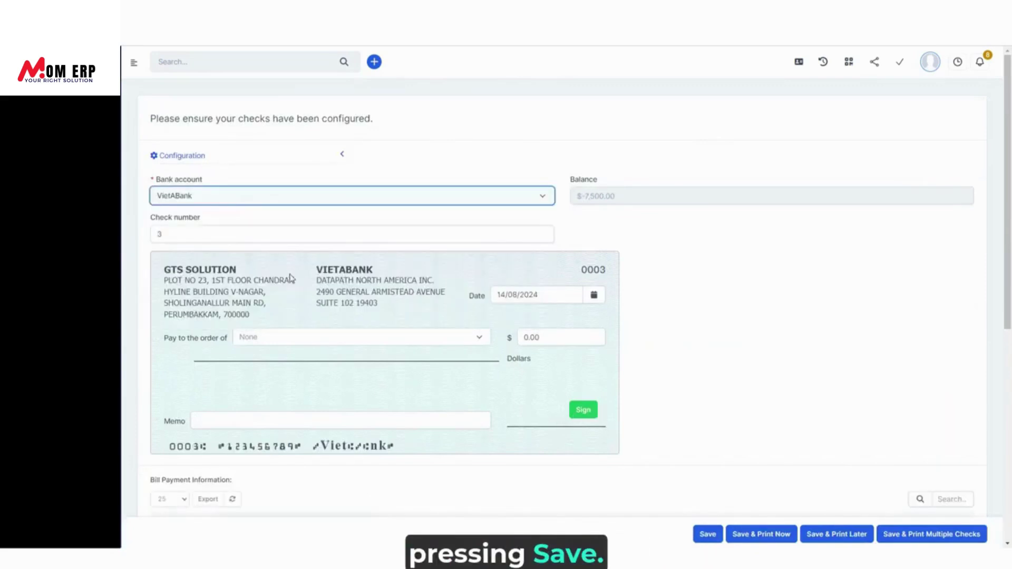
{"action": "left_click", "coordinate": [707, 534]}
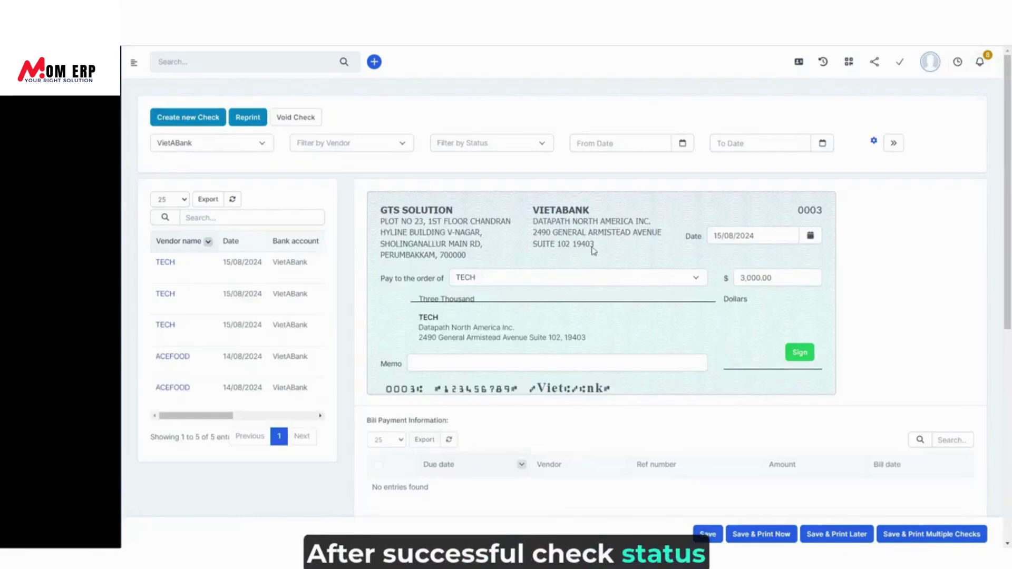
{"action": "left_click", "coordinate": [893, 144]}
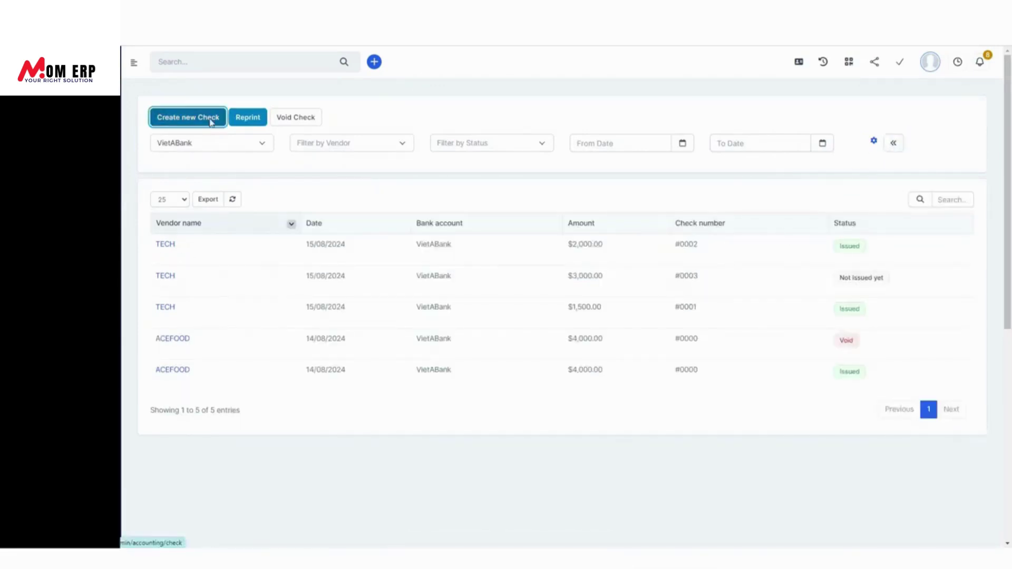
- Create a VietABank check to TECH for 3,500 dollars, save it for printing later, and expand the check list
{"action": "left_click", "coordinate": [188, 117]}
{"action": "type", "text": "4"}
{"action": "key", "text": "BackSpace"}
{"action": "type", "text": "35"}
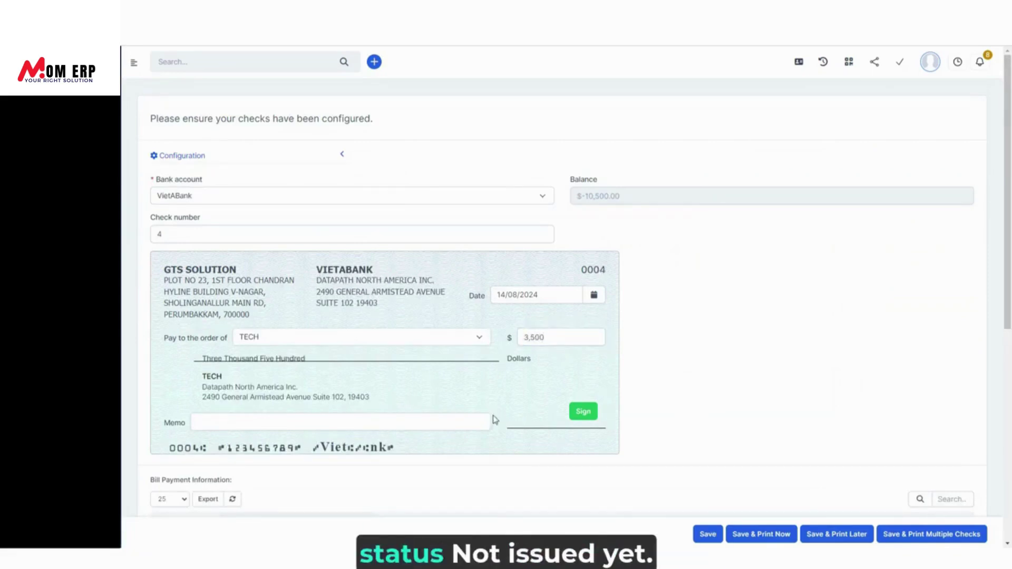
{"action": "left_click", "coordinate": [840, 539]}
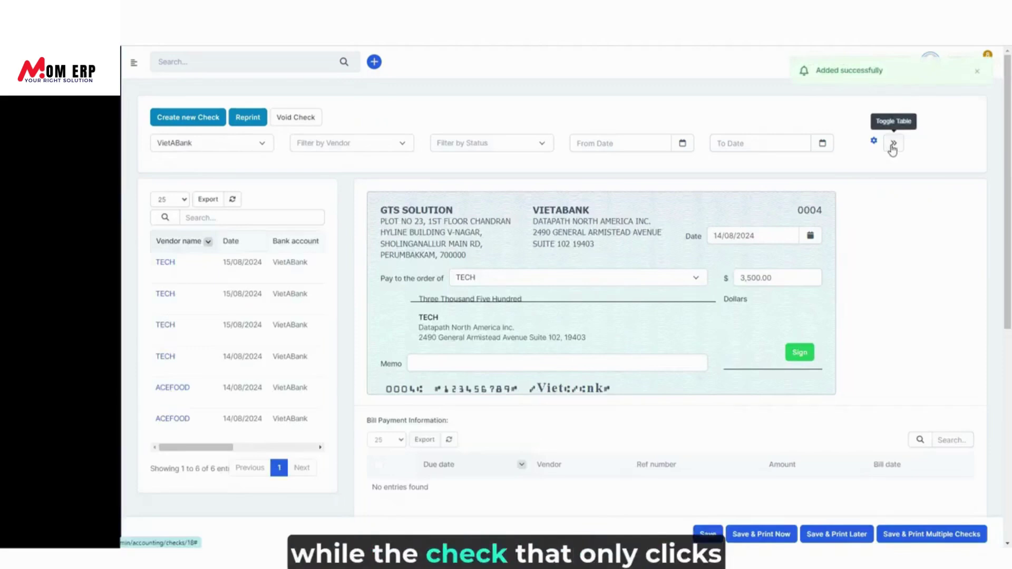
{"action": "left_click", "coordinate": [892, 145]}
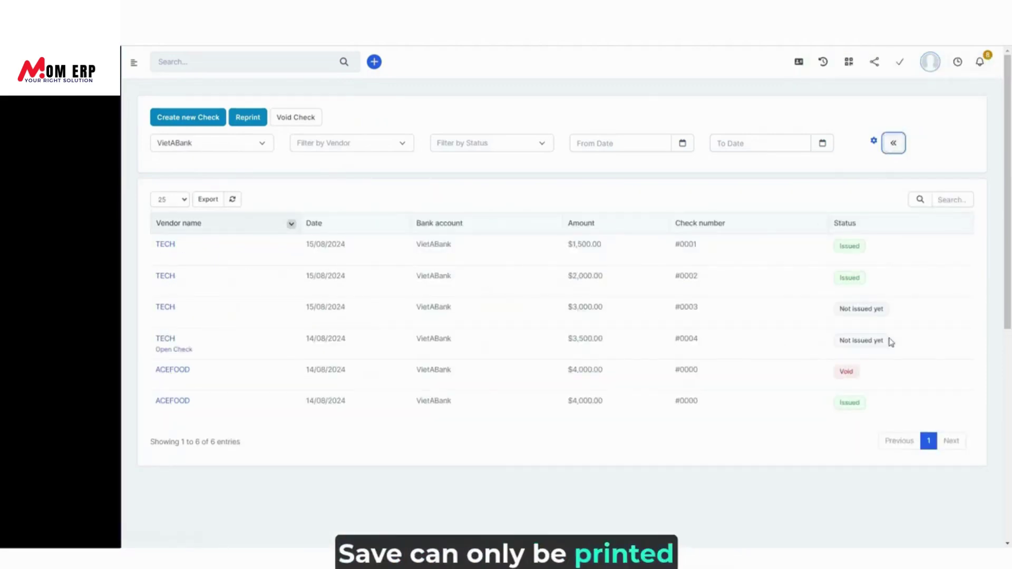
- Create a VietABank check to TECH for 6,000 dollars and save it for printing together with other checks
{"action": "left_click", "coordinate": [179, 118]}
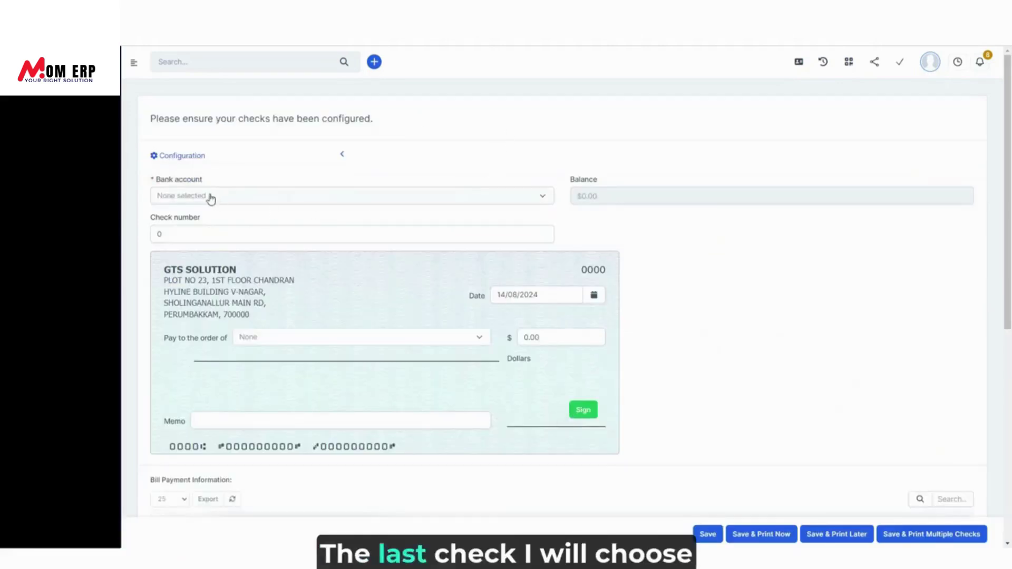
{"action": "left_click", "coordinate": [210, 197]}
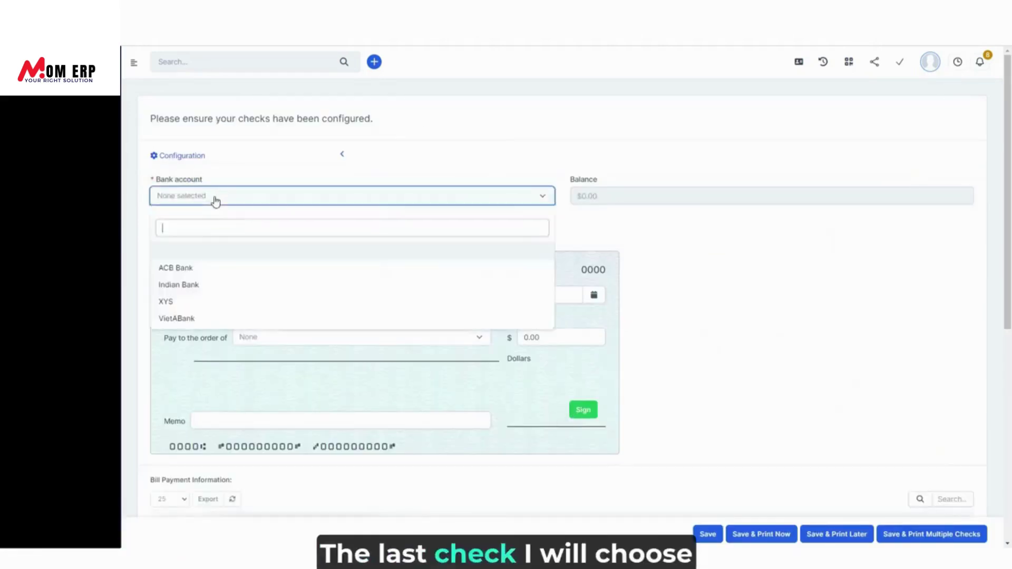
{"action": "left_click", "coordinate": [190, 319]}
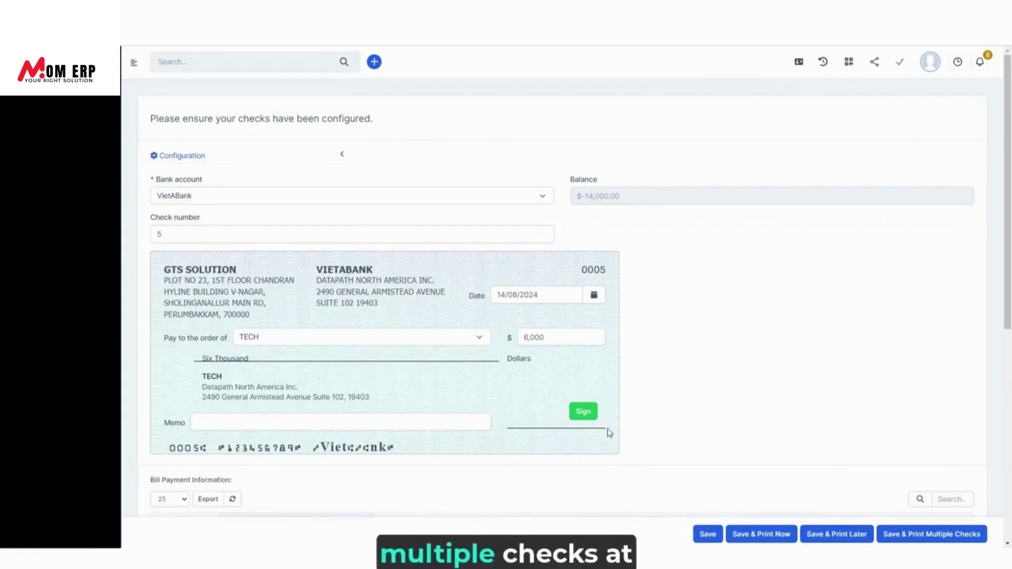
{"action": "left_click", "coordinate": [904, 534]}
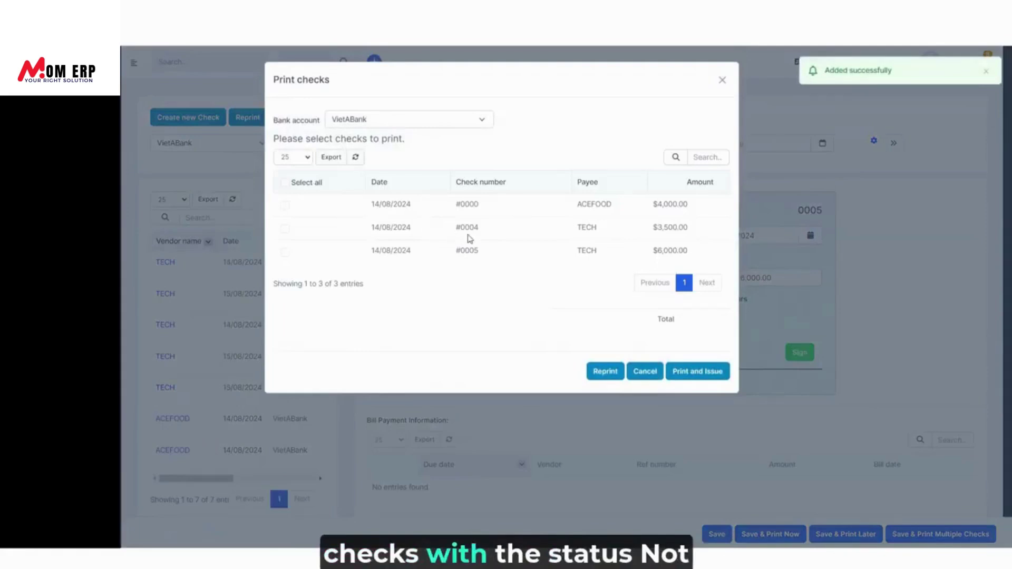
- Print and issue checks #0004 and #0005, cancelling the system print preview and closing the check printing dialog
{"action": "left_click", "coordinate": [284, 228]}
{"action": "left_click", "coordinate": [287, 253]}
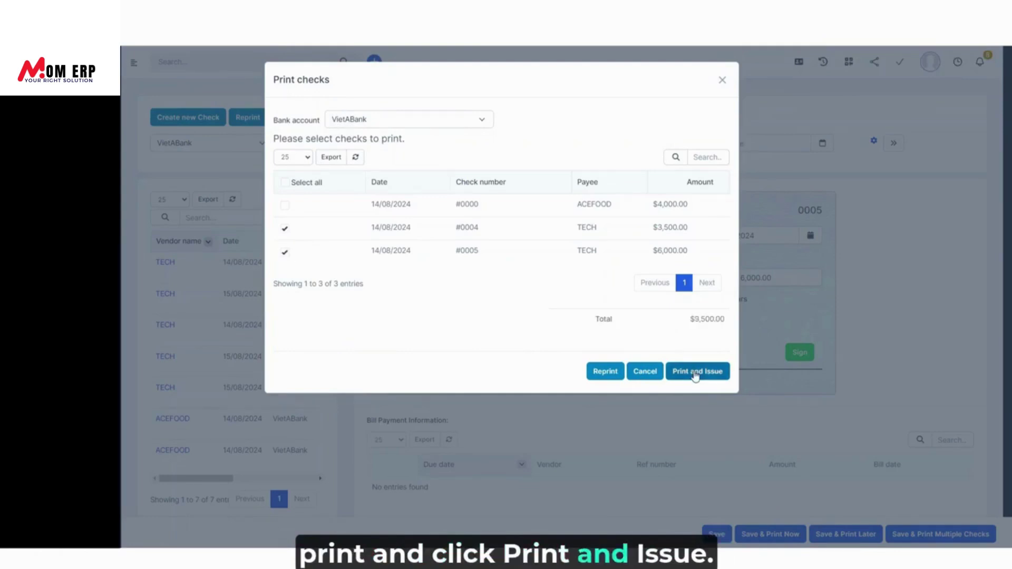
{"action": "left_click", "coordinate": [694, 370]}
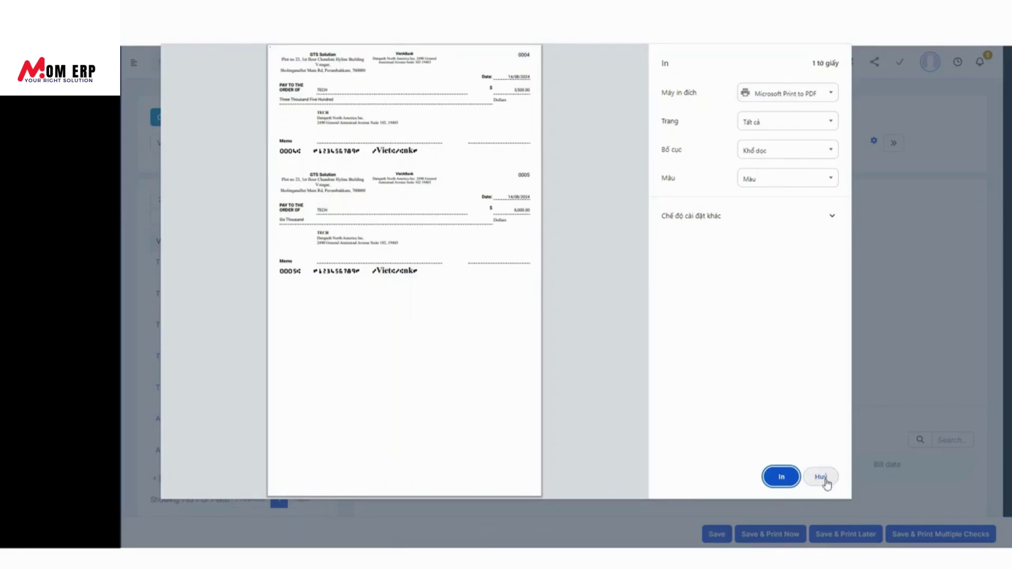
{"action": "left_click", "coordinate": [823, 478]}
{"action": "left_click", "coordinate": [722, 81]}
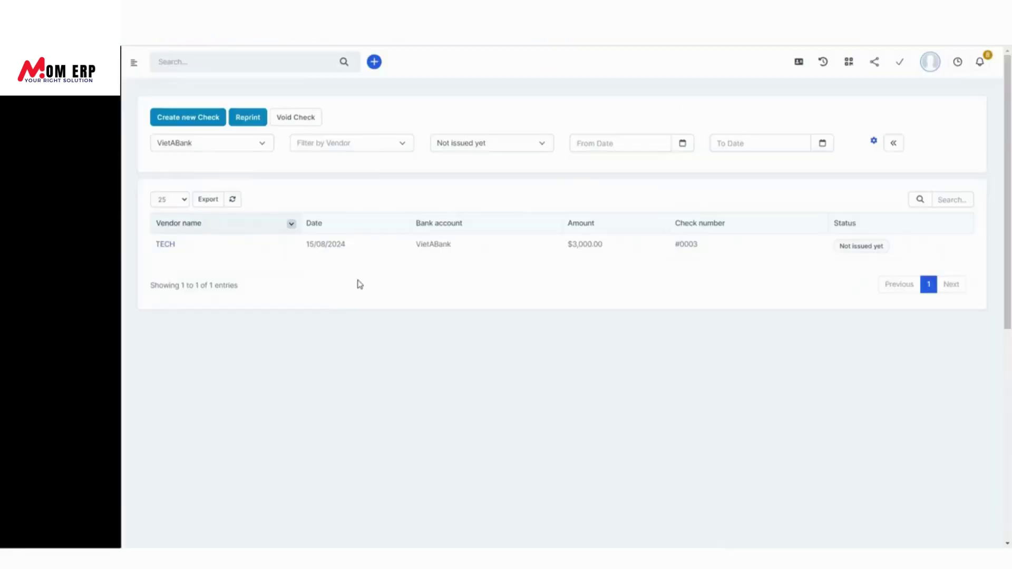
- Filter the VietABank checks by the status Issued
{"action": "left_click", "coordinate": [460, 147]}
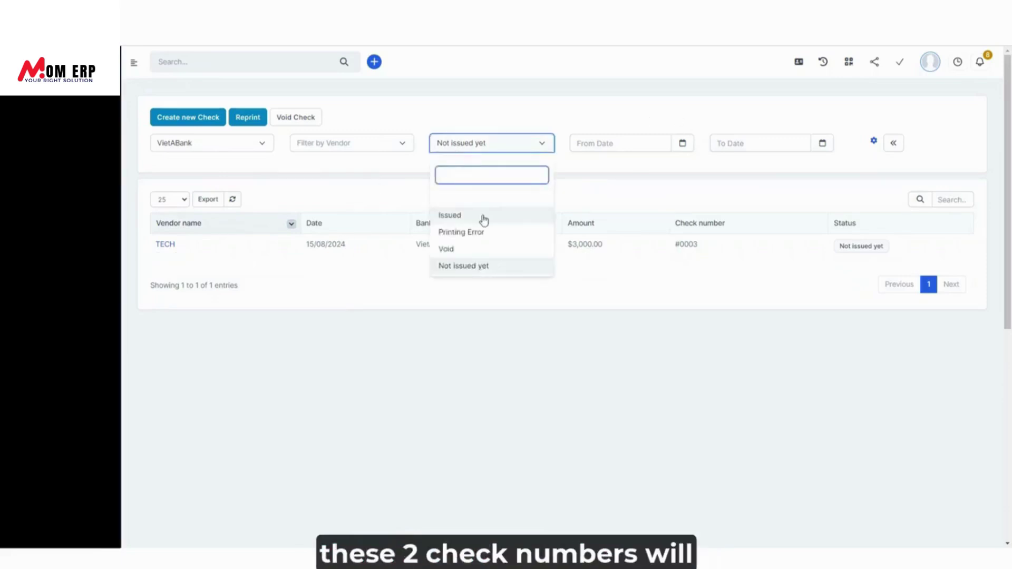
{"action": "left_click", "coordinate": [480, 218]}
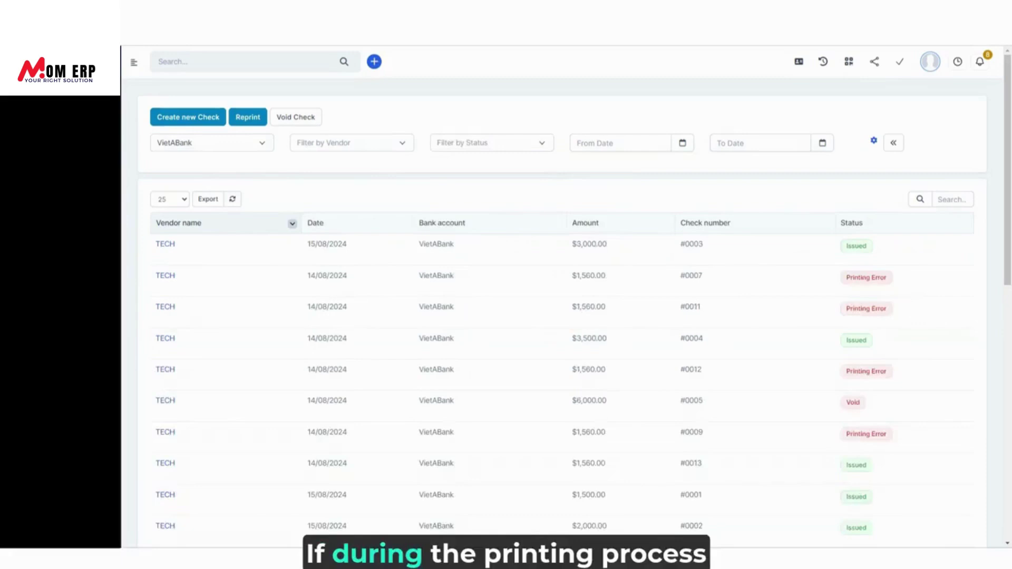
- Open the reprint form, and try selecting checks 0013 and 0014 before clearing both from the selection
{"action": "left_click", "coordinate": [248, 116]}
{"action": "left_click", "coordinate": [406, 130]}
{"action": "left_click", "coordinate": [291, 420]}
{"action": "left_click", "coordinate": [290, 437]}
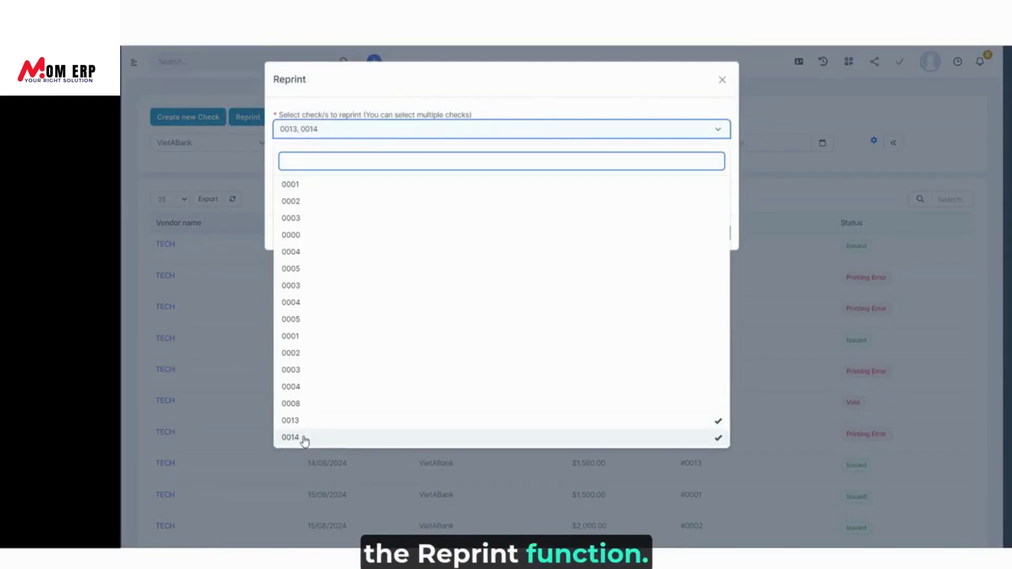
{"action": "left_click", "coordinate": [311, 422]}
{"action": "left_click", "coordinate": [309, 437]}
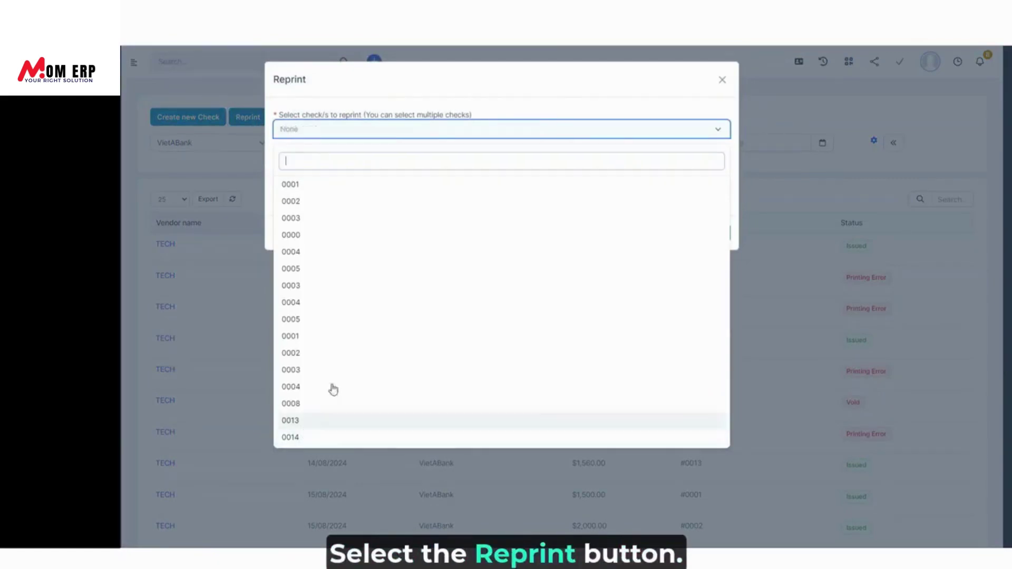
{"action": "left_click", "coordinate": [676, 112]}
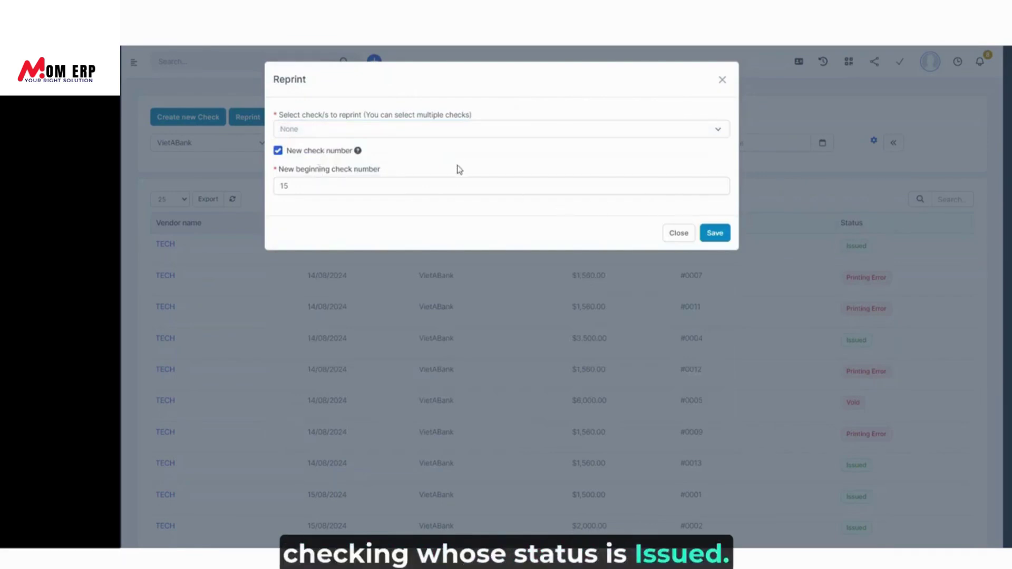
- Select only check 0014 for reprinting, leaving 0008 and 0013 out of the selection
{"action": "left_click", "coordinate": [393, 140]}
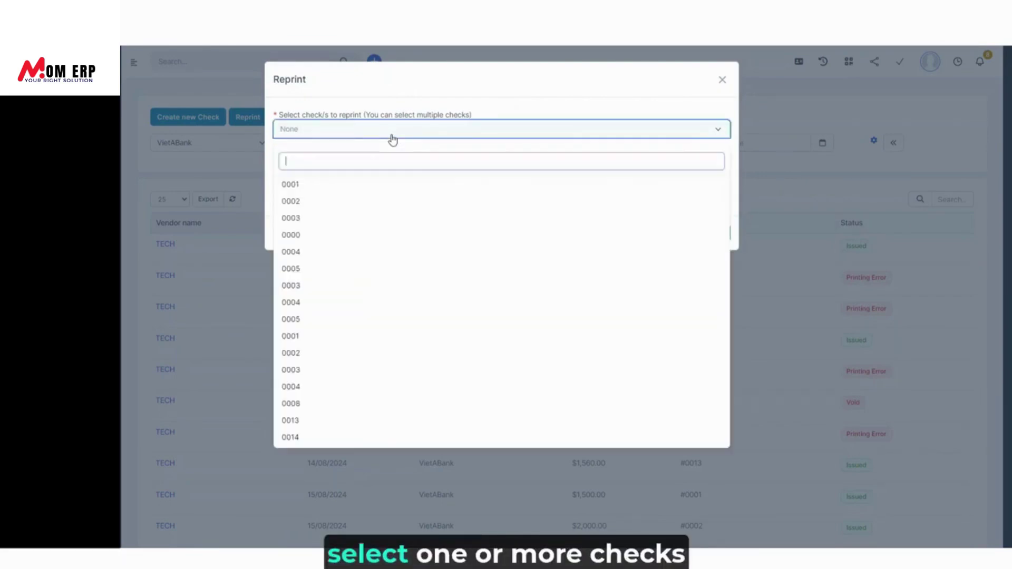
{"action": "left_click", "coordinate": [327, 422]}
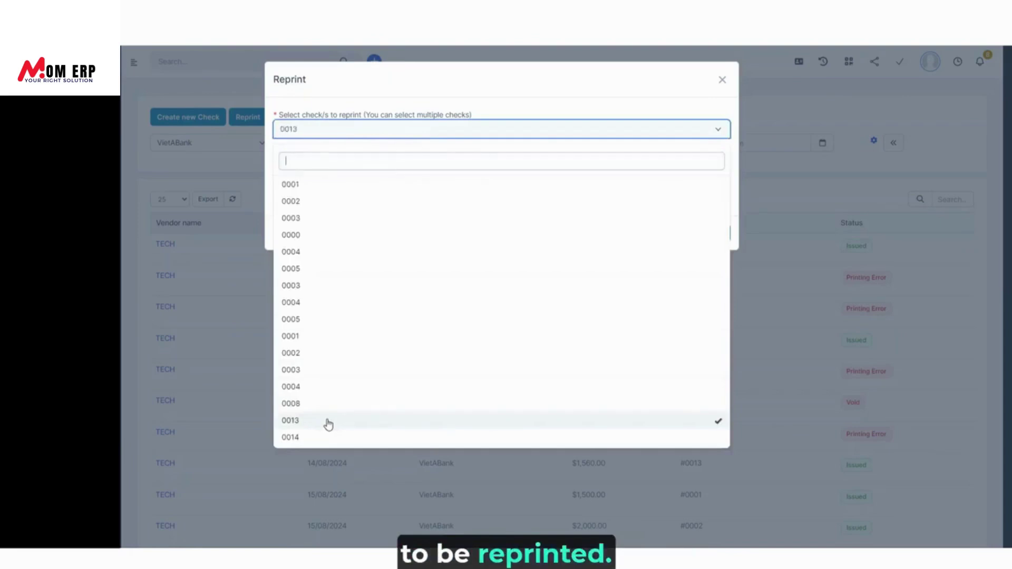
{"action": "left_click", "coordinate": [320, 438]}
{"action": "left_click", "coordinate": [344, 403]}
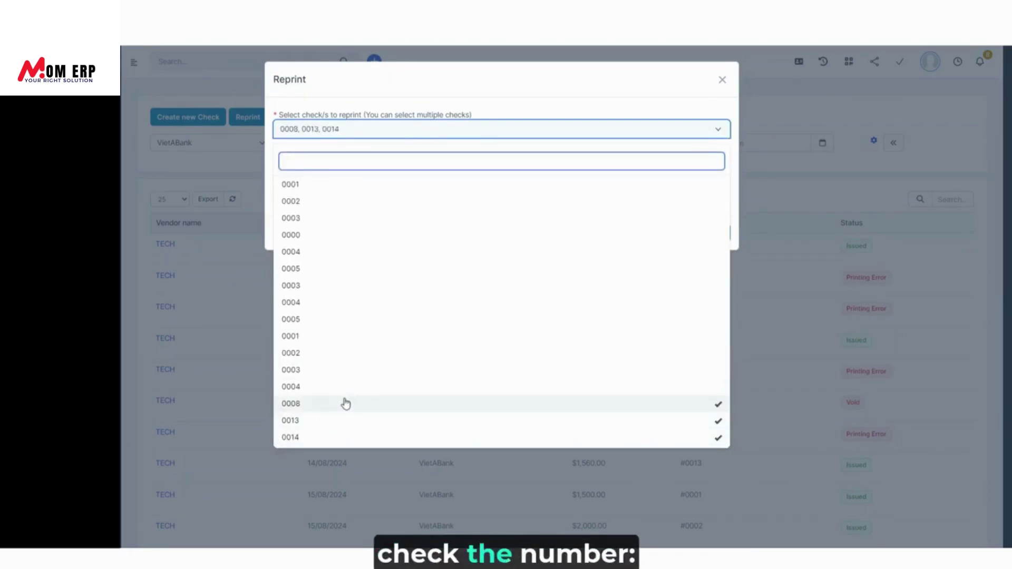
{"action": "left_click", "coordinate": [323, 404]}
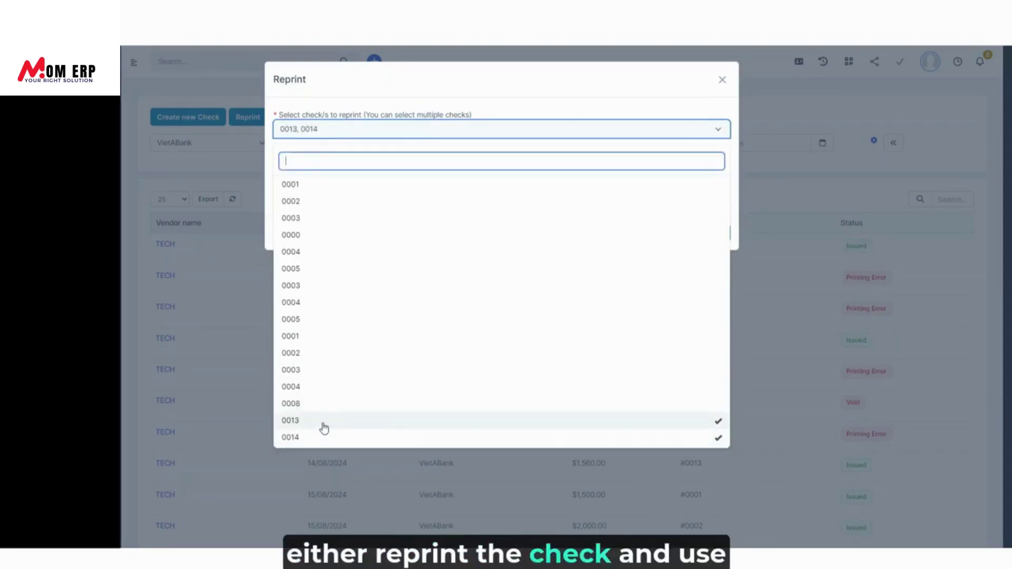
{"action": "left_click", "coordinate": [323, 421]}
{"action": "left_click", "coordinate": [587, 113]}
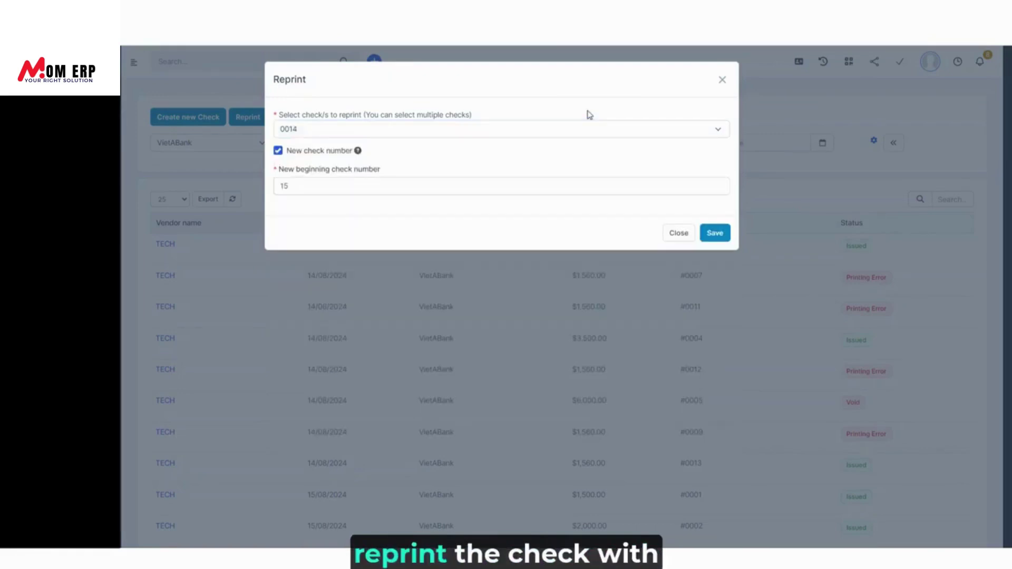
- Save the reprint with 15 as the new beginning check number, and cancel the system print preview
{"action": "left_click", "coordinate": [330, 189]}
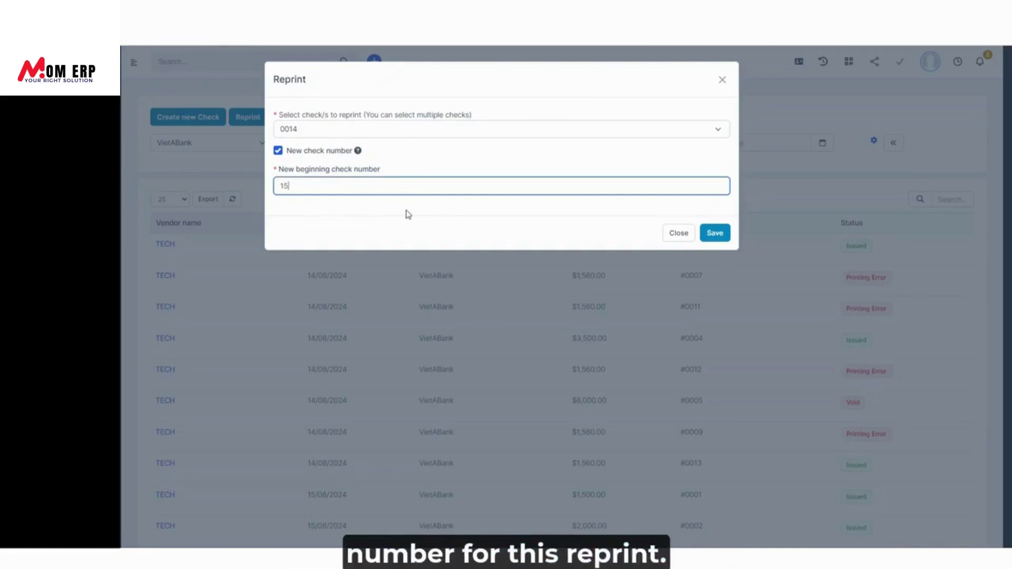
{"action": "left_click", "coordinate": [720, 236]}
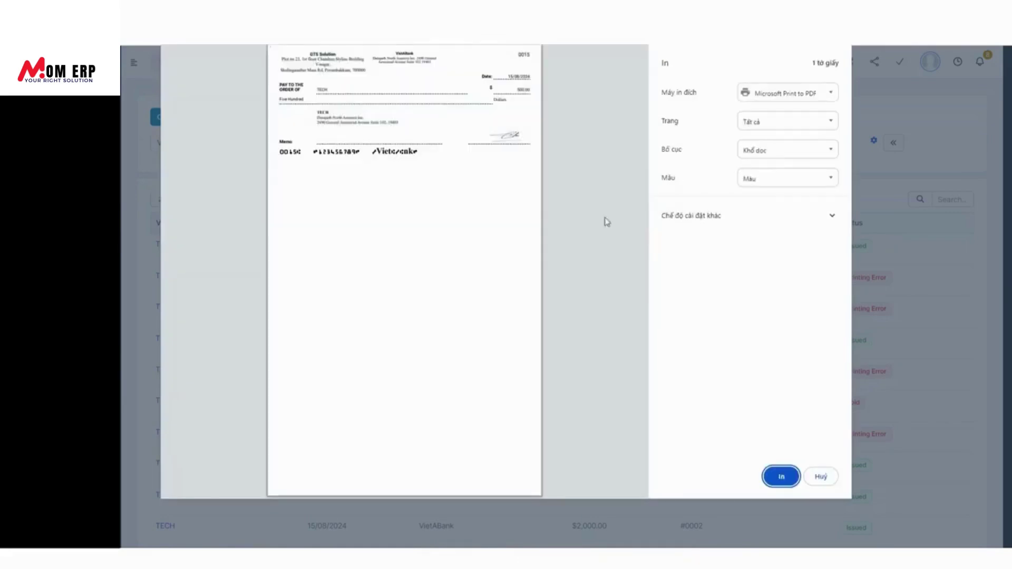
{"action": "key", "text": "Escape"}
- Filter the VietABank checks by the status Printing Error to review the check replaced by the reprint
{"action": "left_click", "coordinate": [470, 148]}
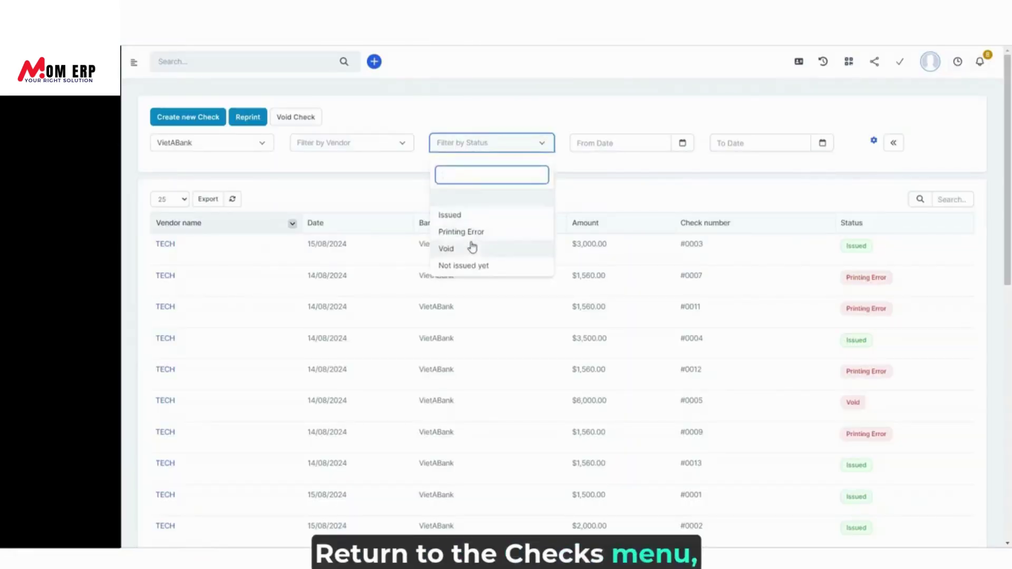
{"action": "left_click", "coordinate": [472, 236]}
{"action": "left_click", "coordinate": [492, 152]}
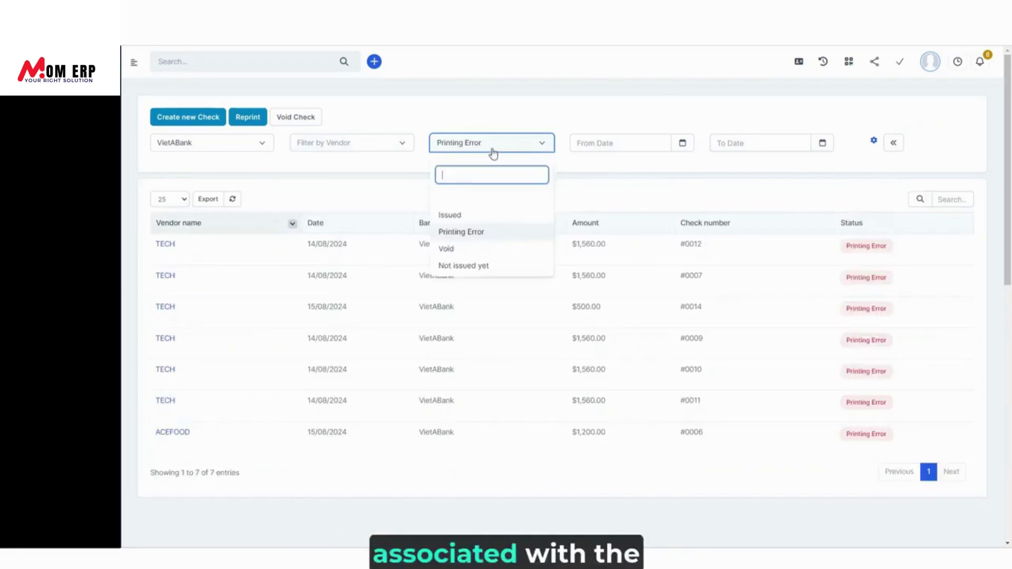
{"action": "left_click", "coordinate": [621, 220]}
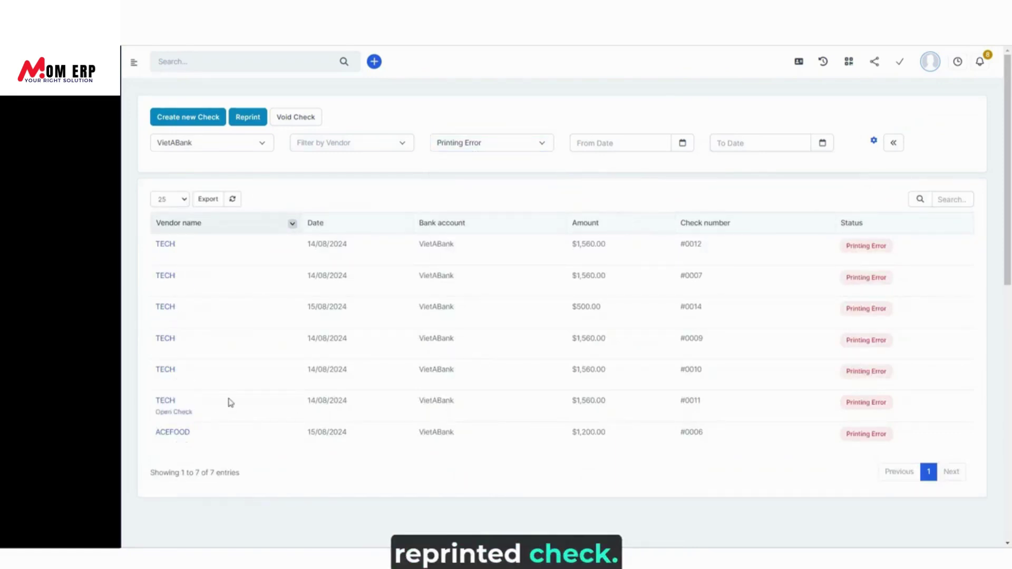
- Filter the VietABank checks by the status Issued and open TECH's check #0015
{"action": "left_click", "coordinate": [487, 150]}
{"action": "left_click", "coordinate": [474, 220]}
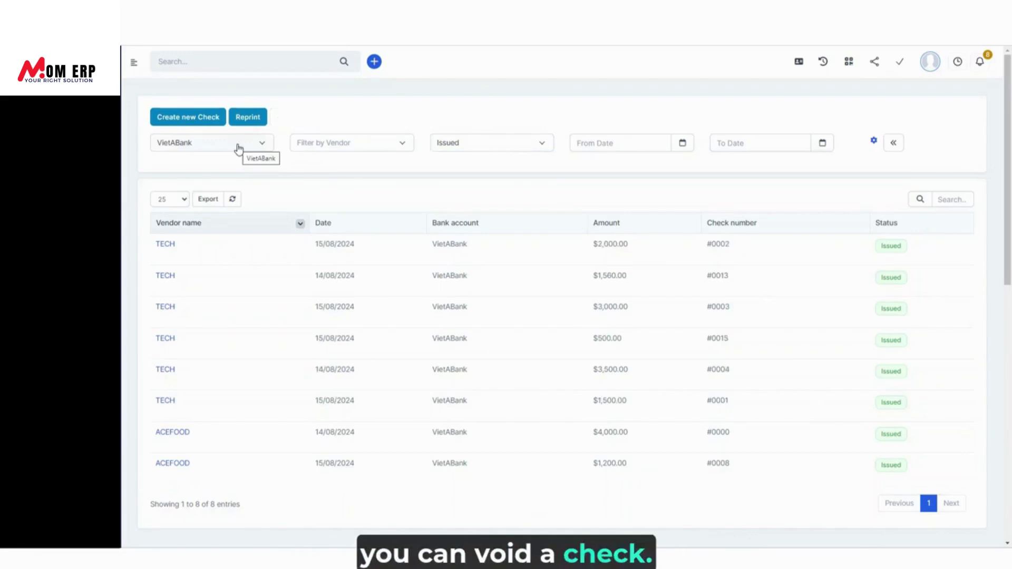
{"action": "left_click", "coordinate": [165, 341]}
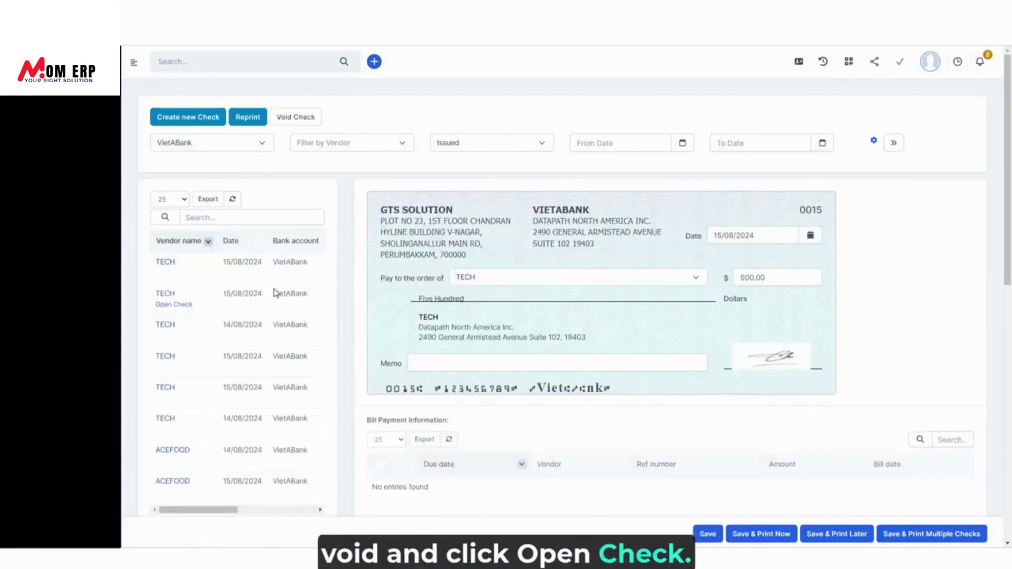
- Void check #0015, giving "Void" as the reason
{"action": "left_click", "coordinate": [295, 117]}
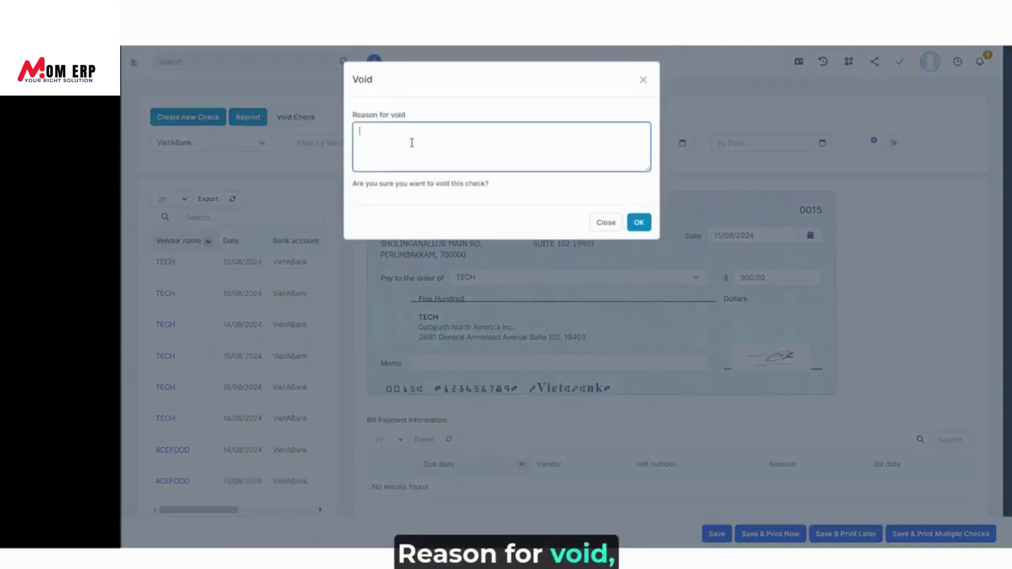
{"action": "type", "text": "Void"}
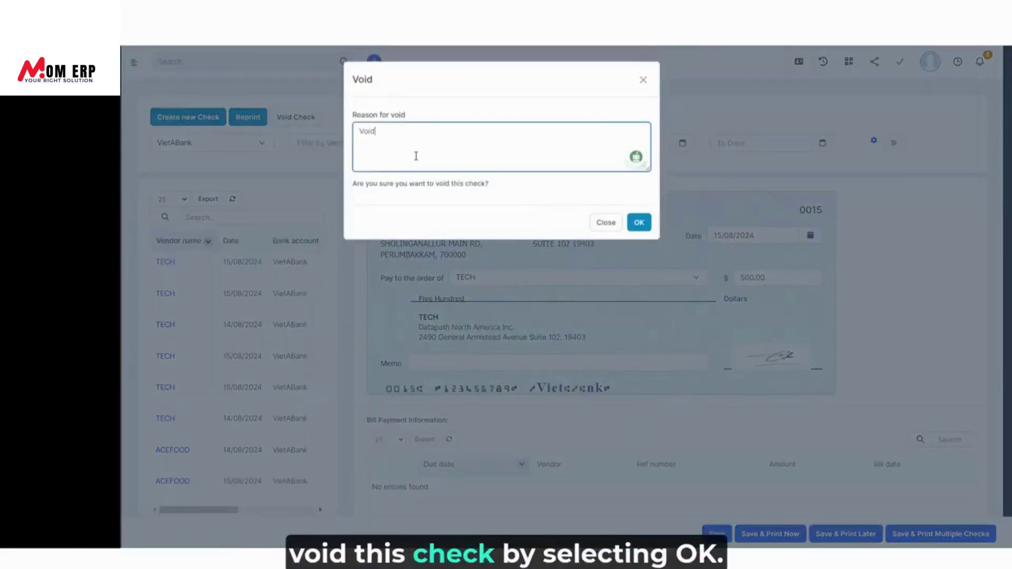
{"action": "left_click", "coordinate": [638, 221]}
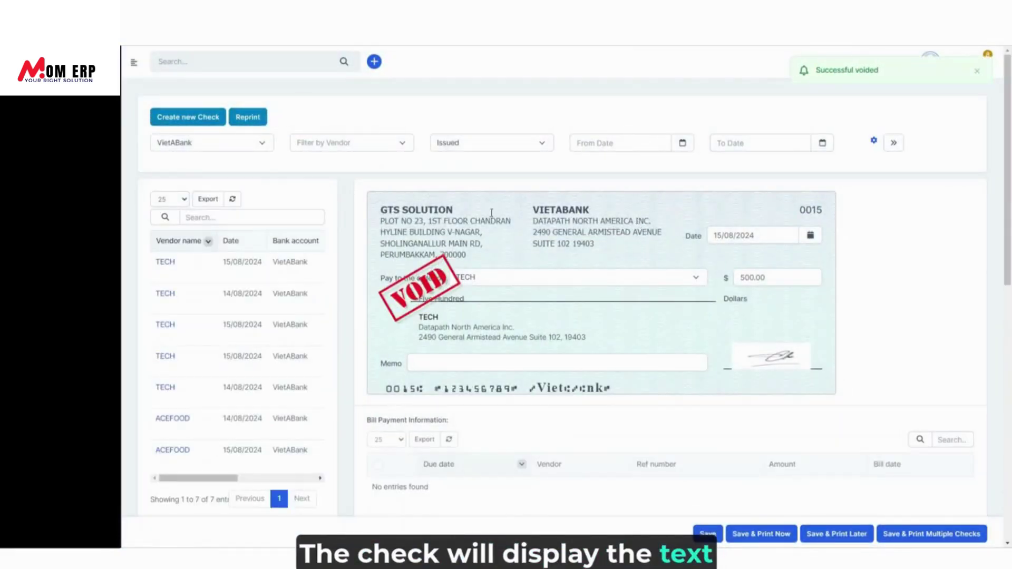
- Return to the full check list, filter it by the status Void, and open check #0015
{"action": "left_click", "coordinate": [893, 142]}
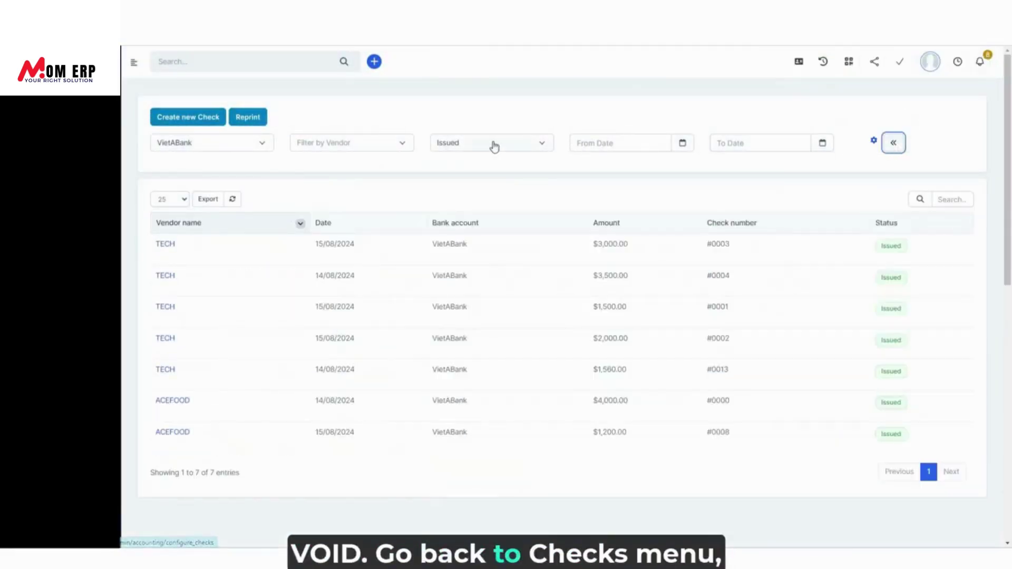
{"action": "left_click", "coordinate": [494, 146]}
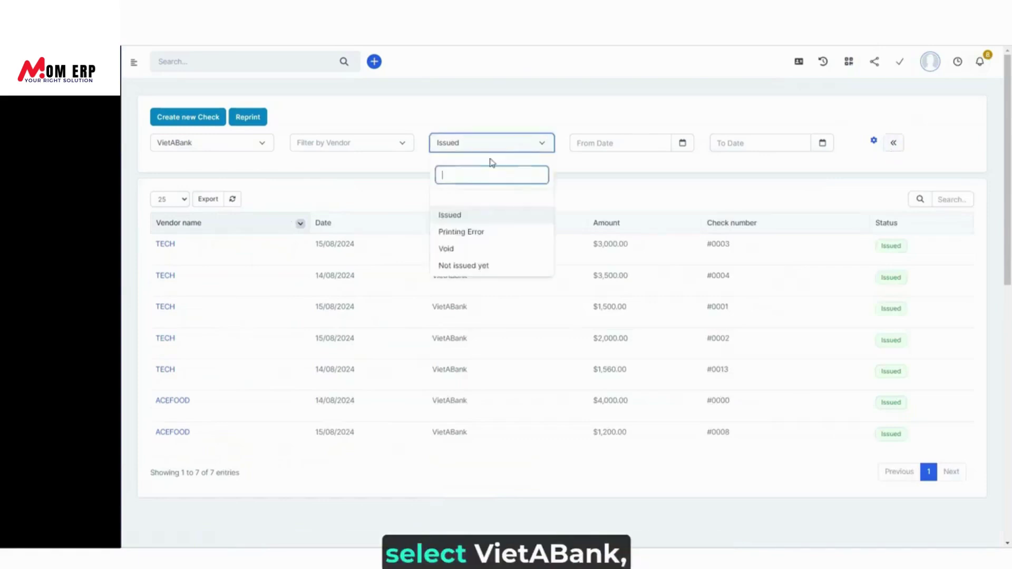
{"action": "left_click", "coordinate": [467, 249]}
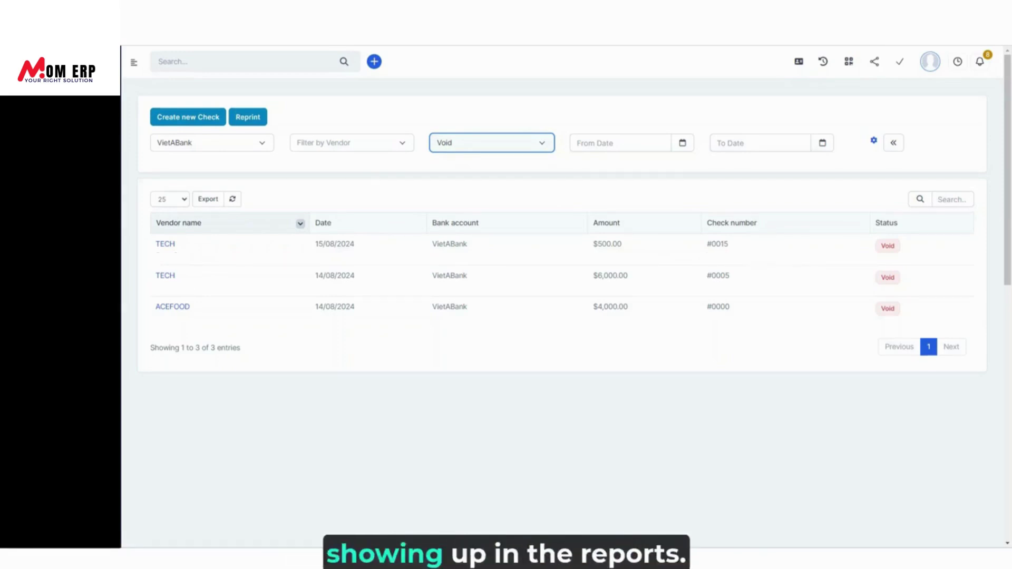
{"action": "left_click", "coordinate": [168, 258]}
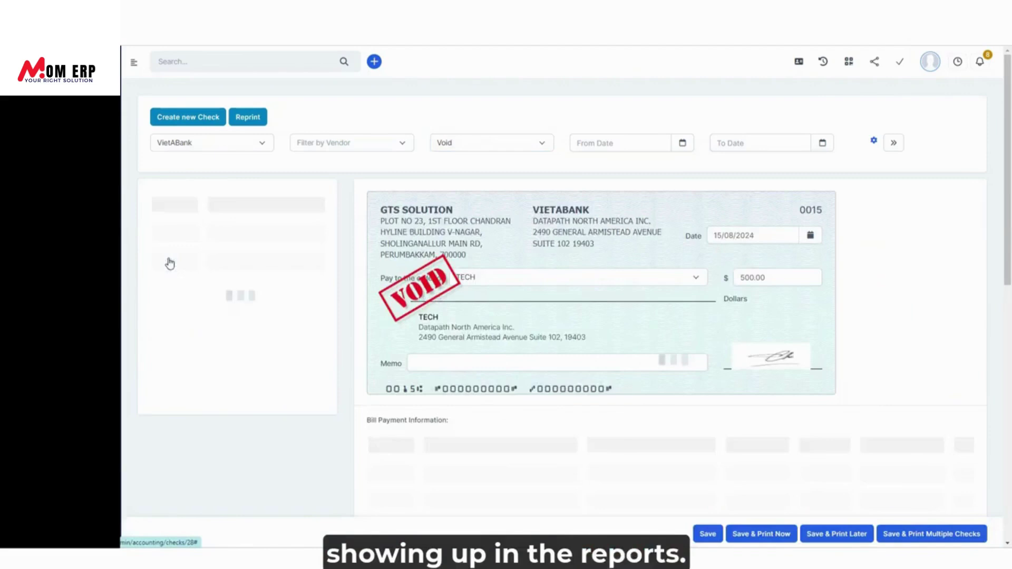